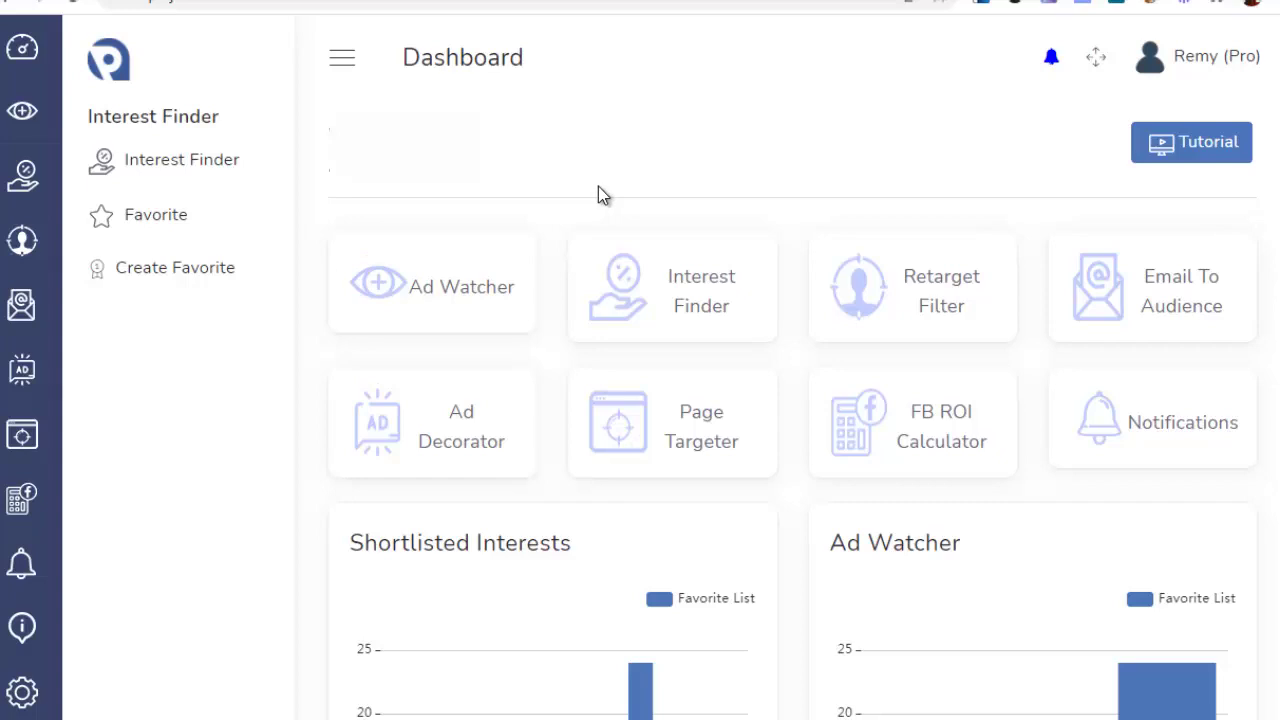
Open Ad Watcher, look over the All-Musculation page on Facebook, and return to the watched pages list.
click(447, 295)
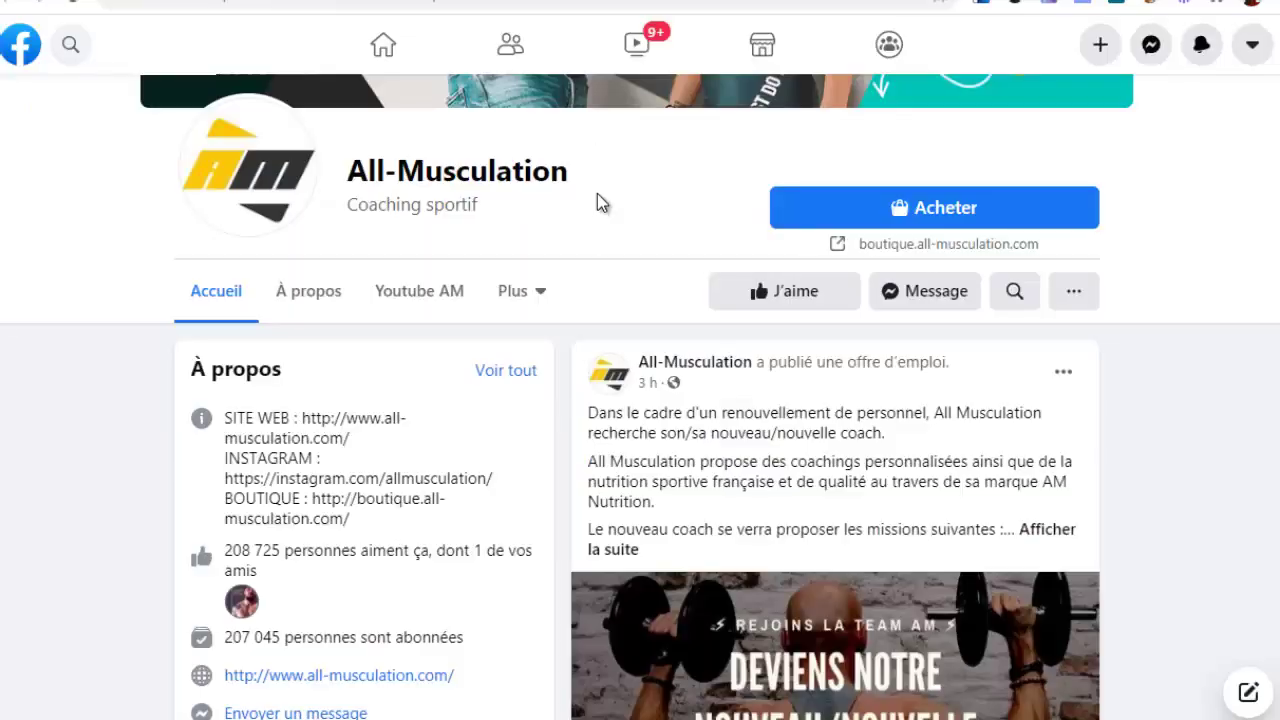
scroll(649, 231, up, 5)
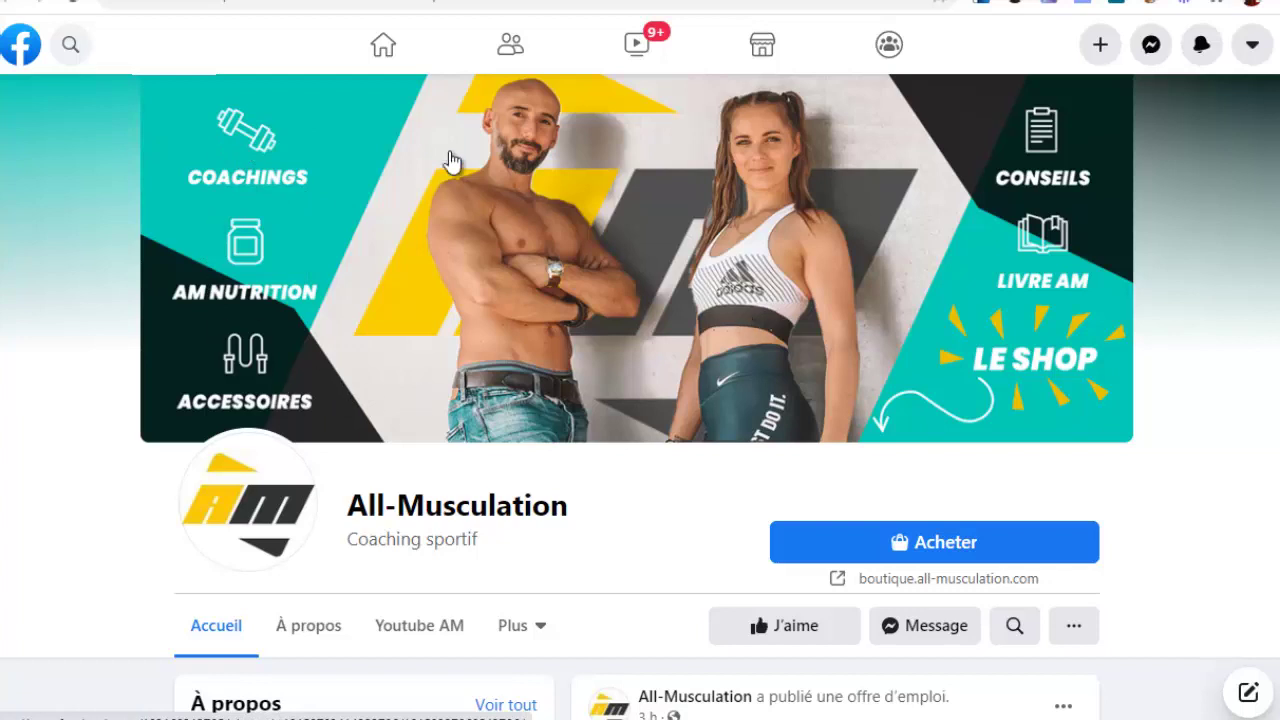
click(127, 2)
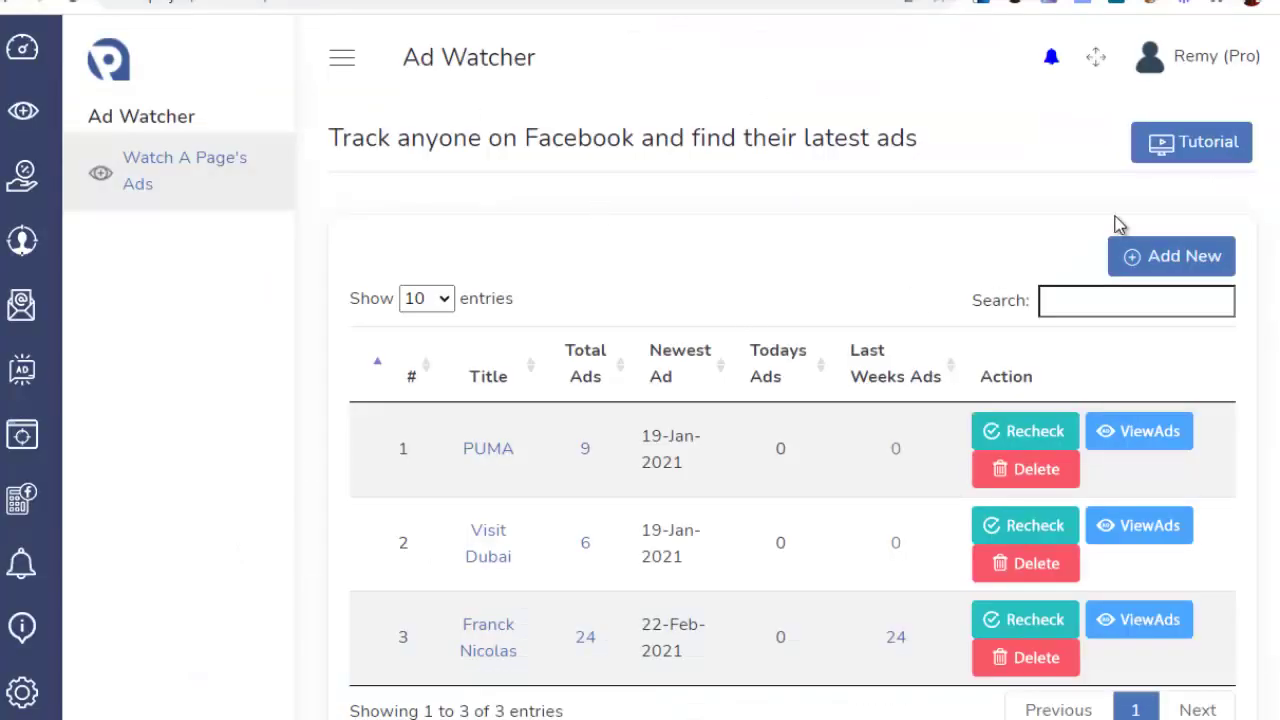
click(1172, 256)
click(329, 348)
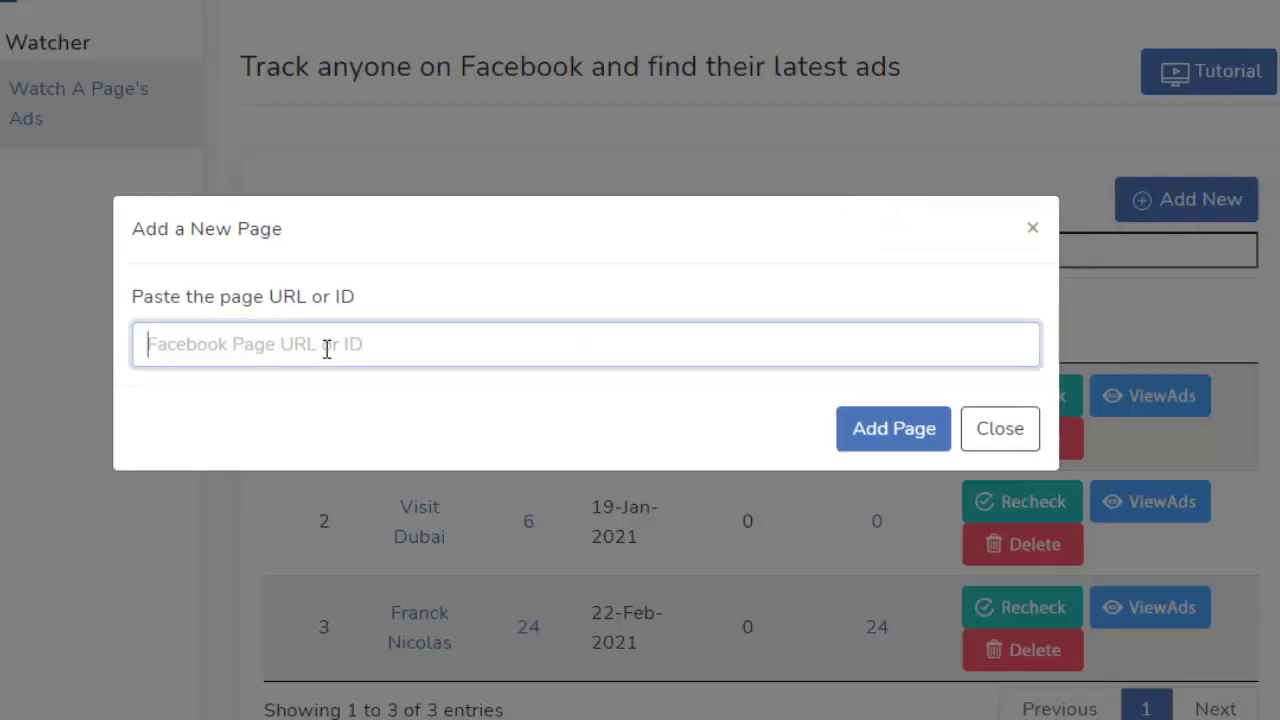
key(ctrl+v)
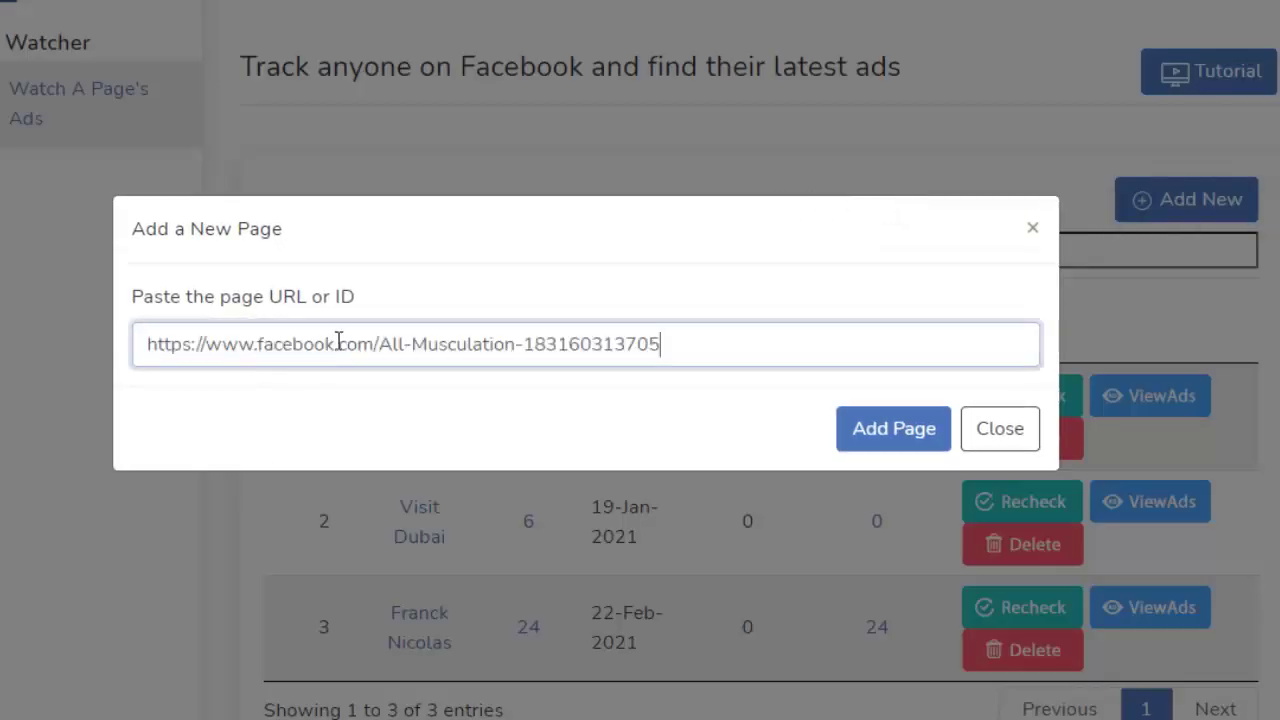
click(905, 428)
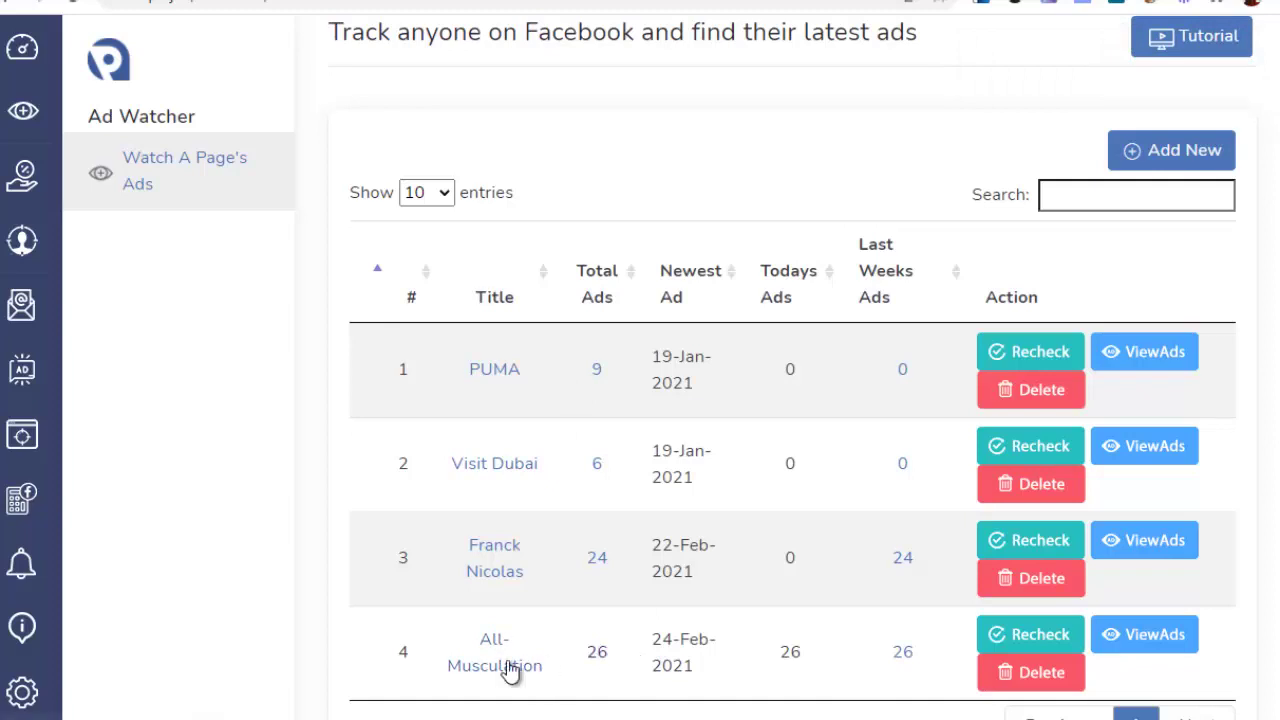
View the ads found for All-Musculation and examine their start dates, texts and creatives.
click(1150, 635)
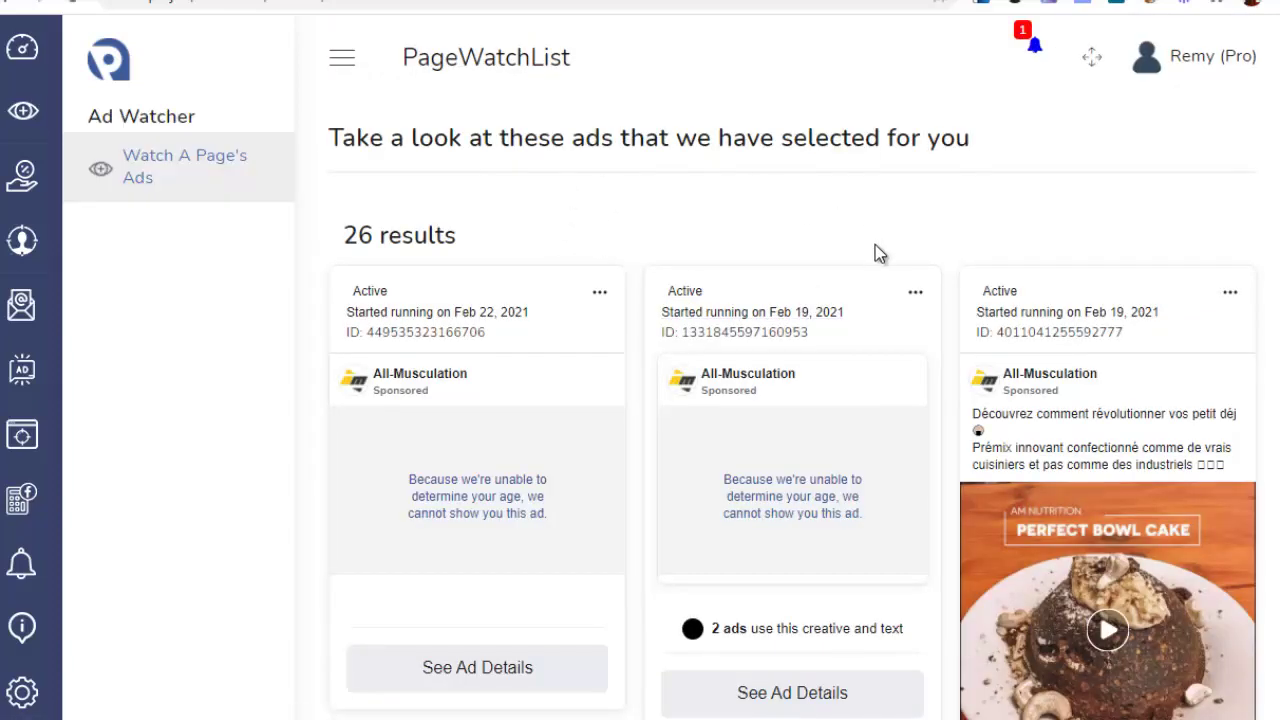
scroll(551, 454, down, 5)
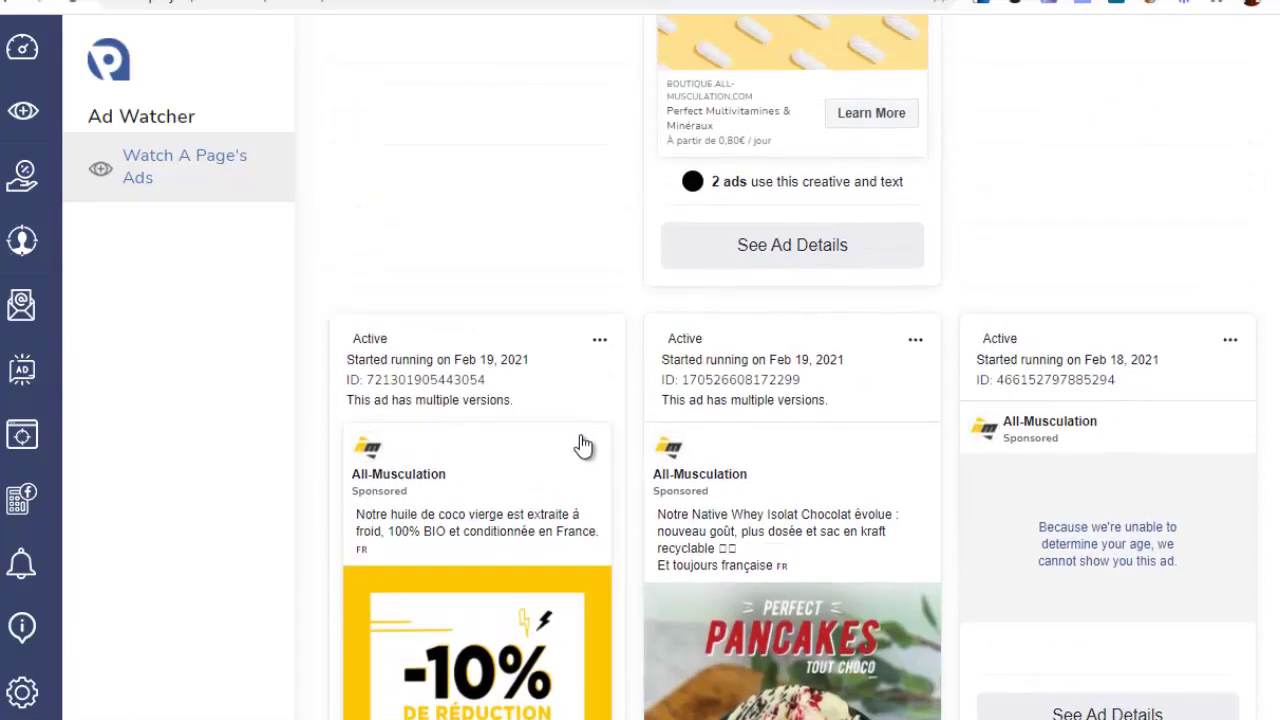
scroll(583, 449, down, 10)
scroll(972, 387, up, 1)
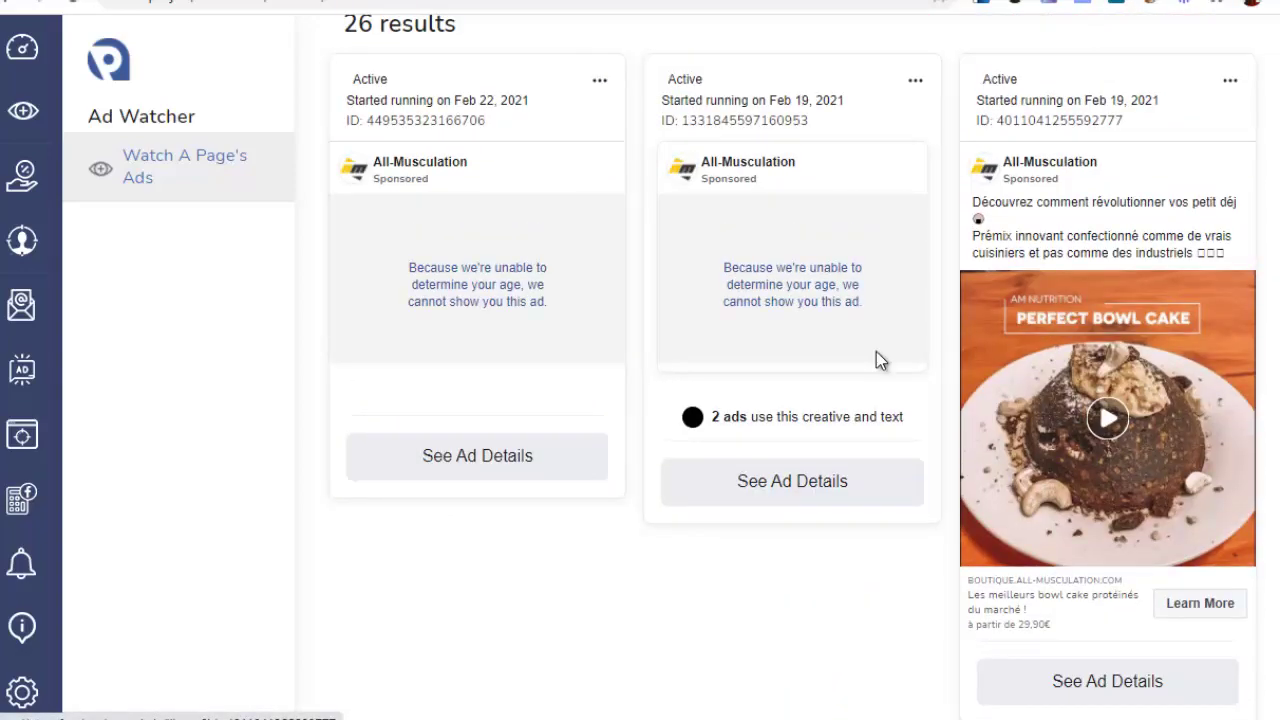
scroll(877, 360, down, 7)
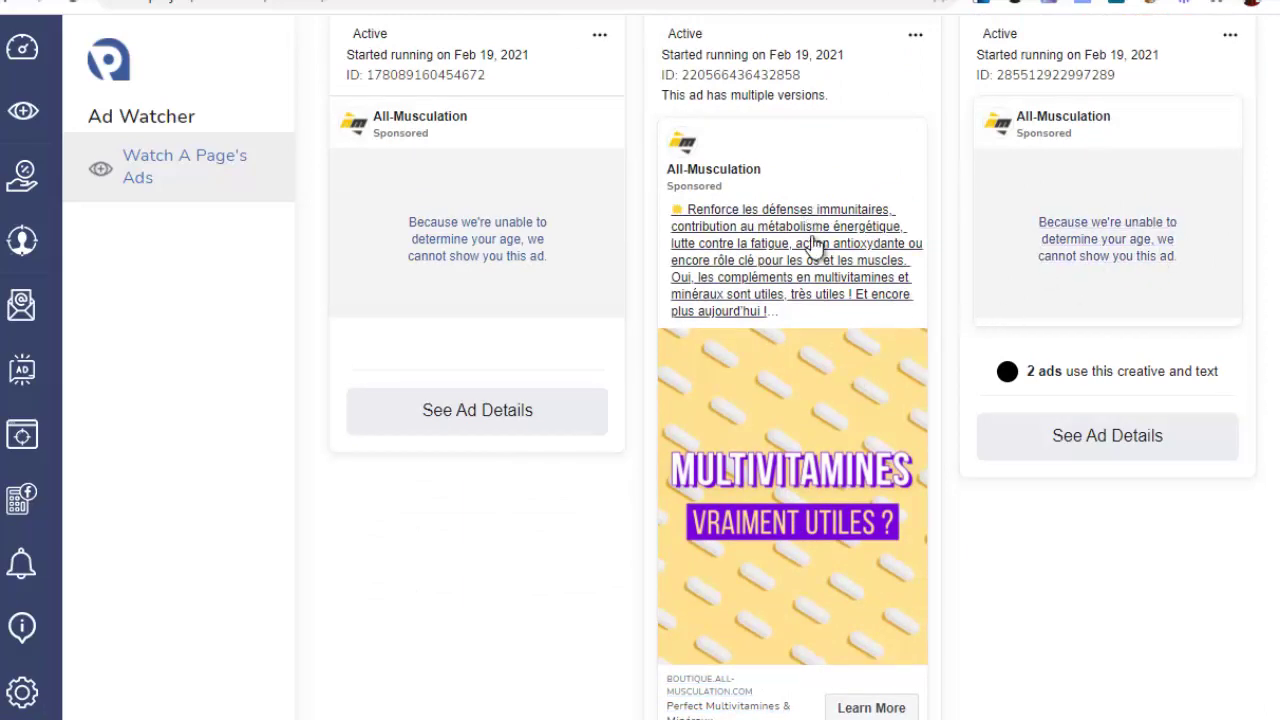
scroll(599, 406, down, 5)
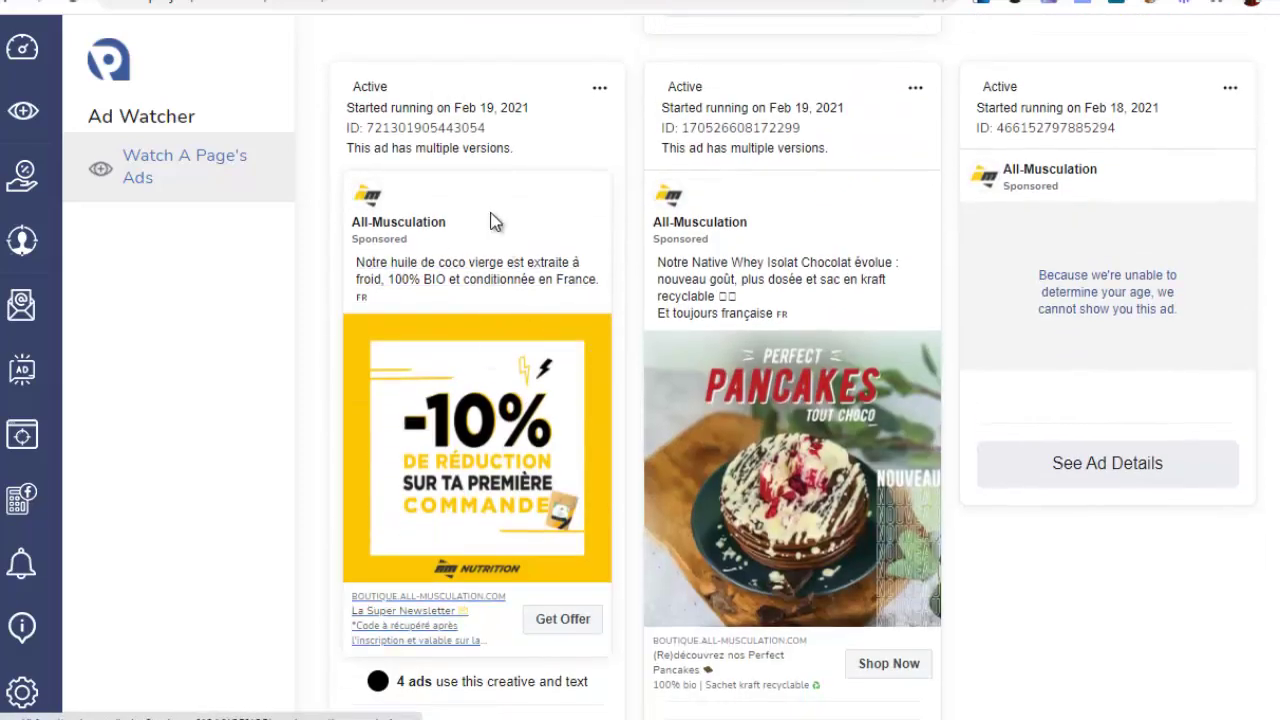
scroll(95, 250, up, 2)
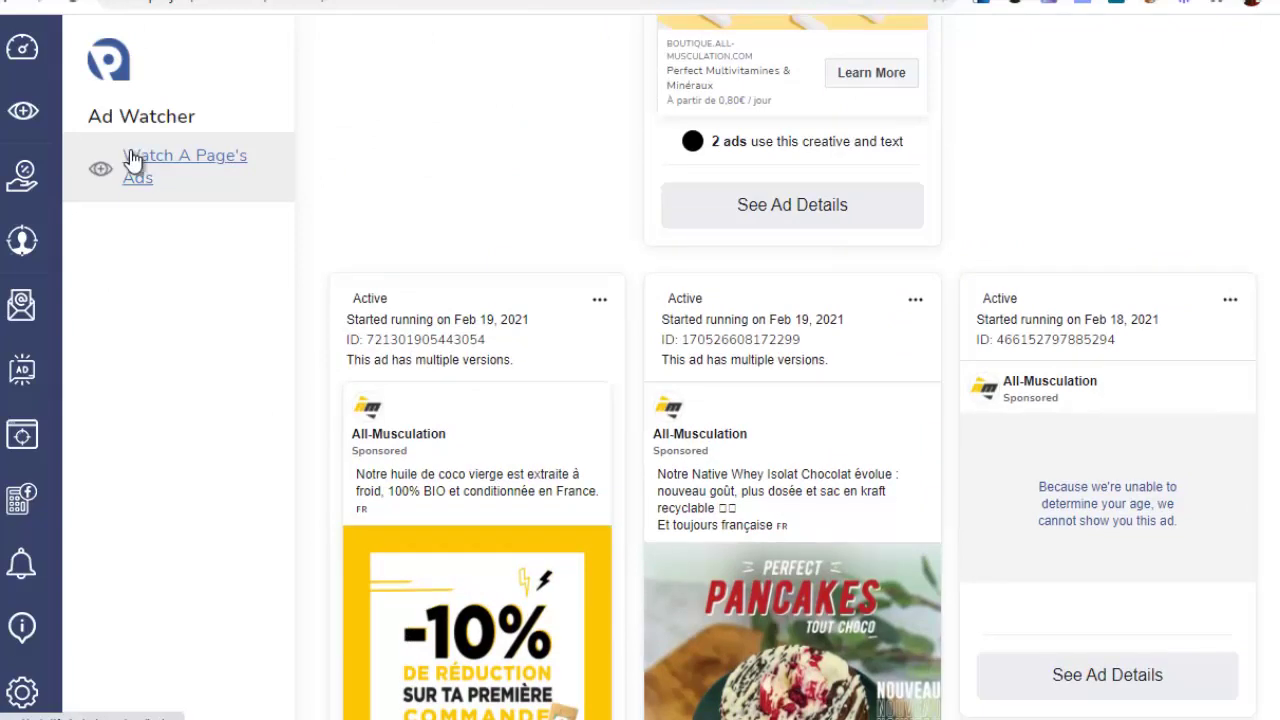
Return to the watched pages list and look over the Tony Robbins page on Facebook.
click(185, 160)
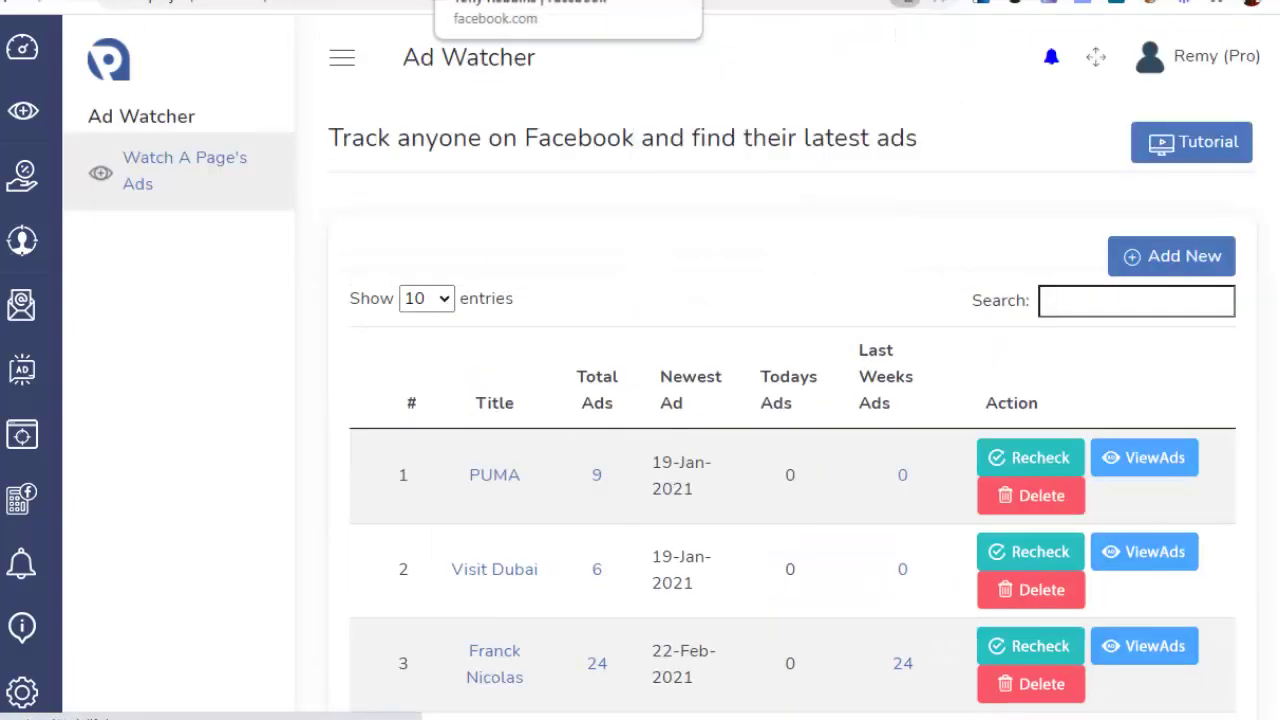
click(640, 3)
scroll(600, 280, down, 7)
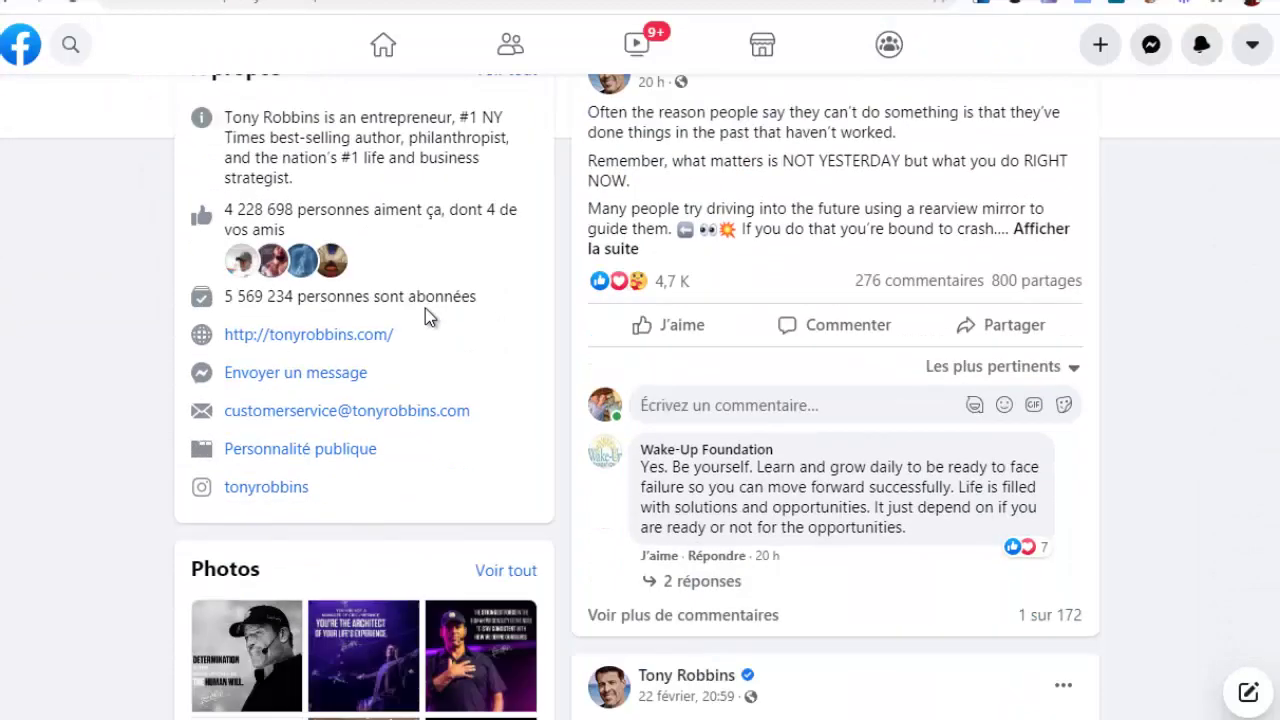
scroll(423, 314, up, 6)
scroll(540, 318, down, 1)
scroll(540, 318, up, 1)
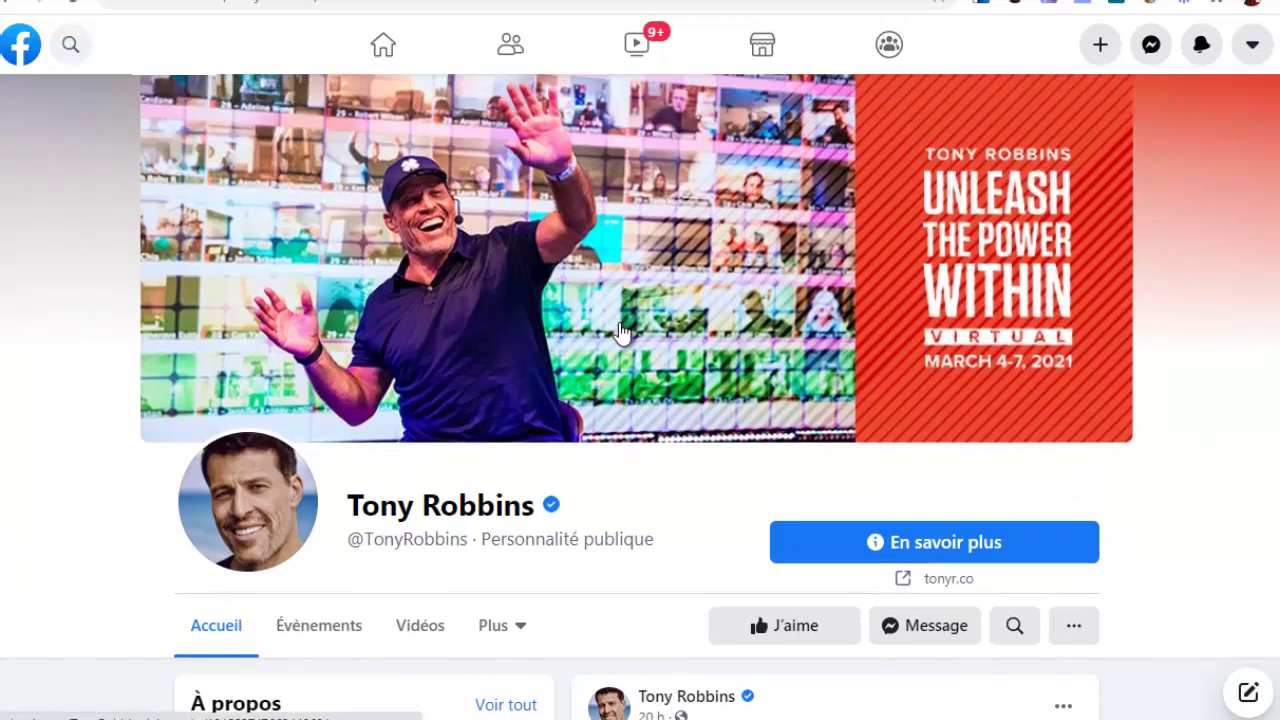
click(95, 5)
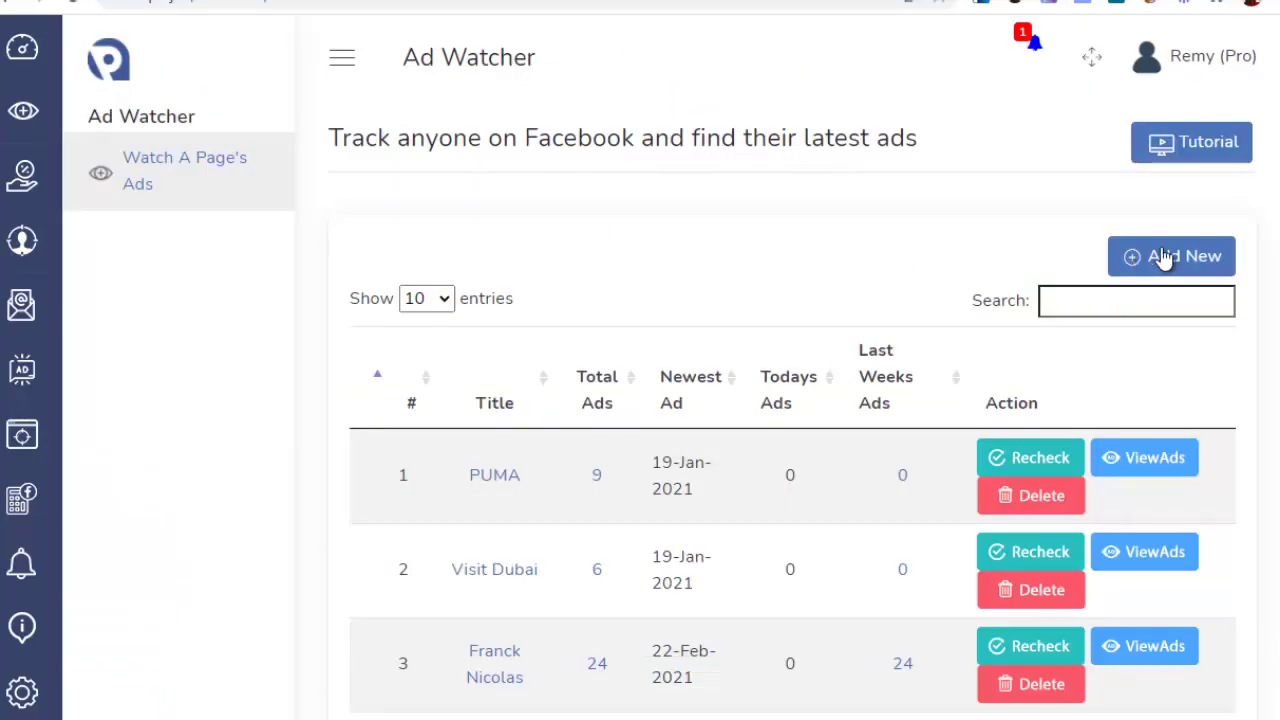
click(1163, 258)
click(369, 390)
text(https://www.facebook.com/TonyRobbins)
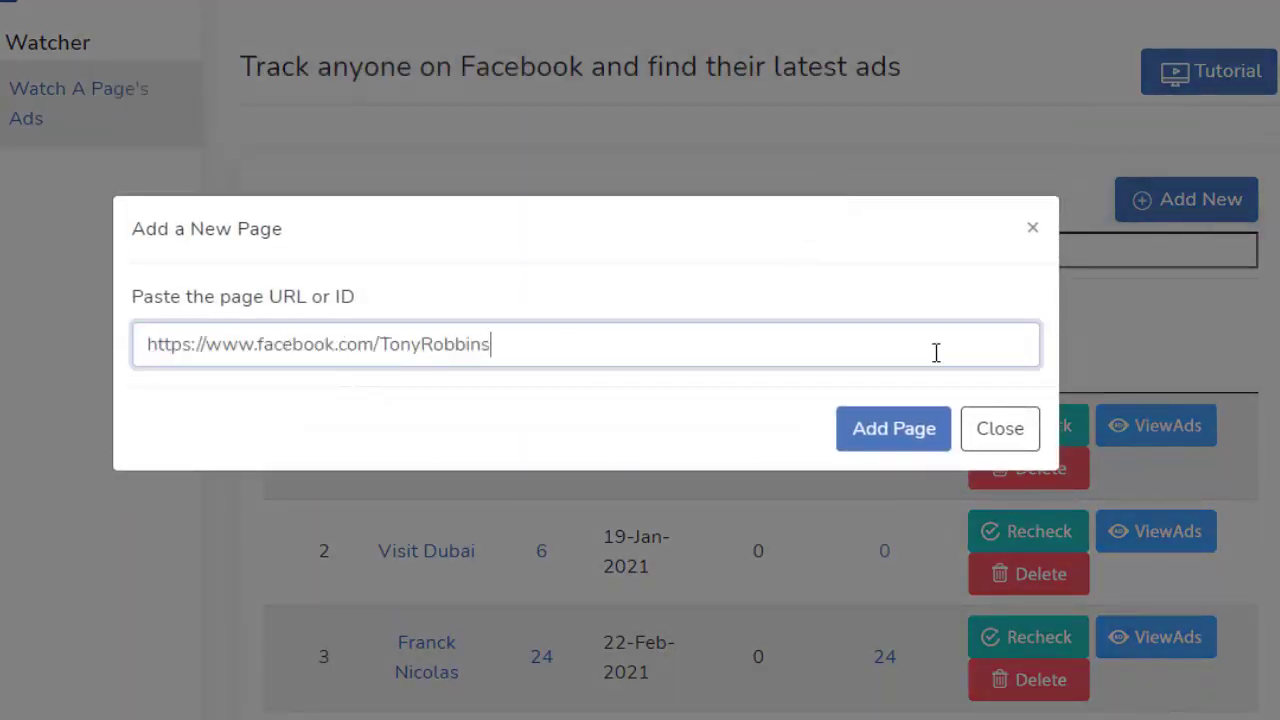
click(894, 432)
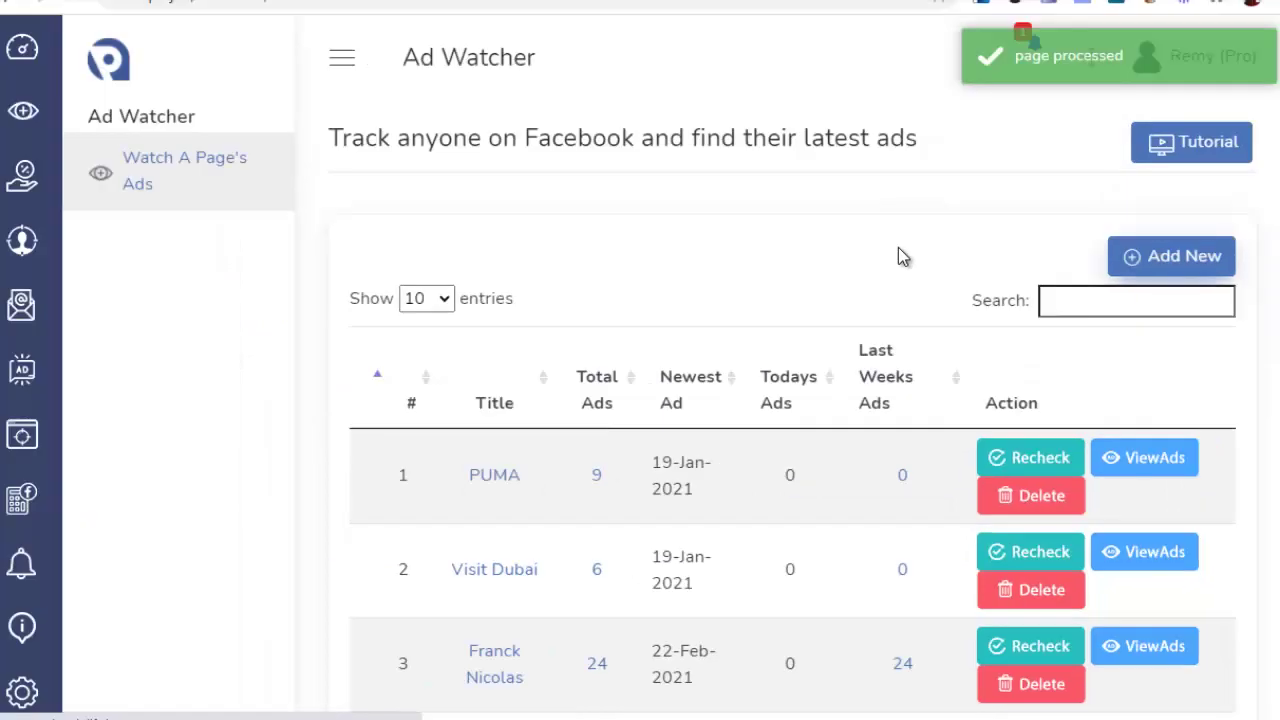
click(932, 36)
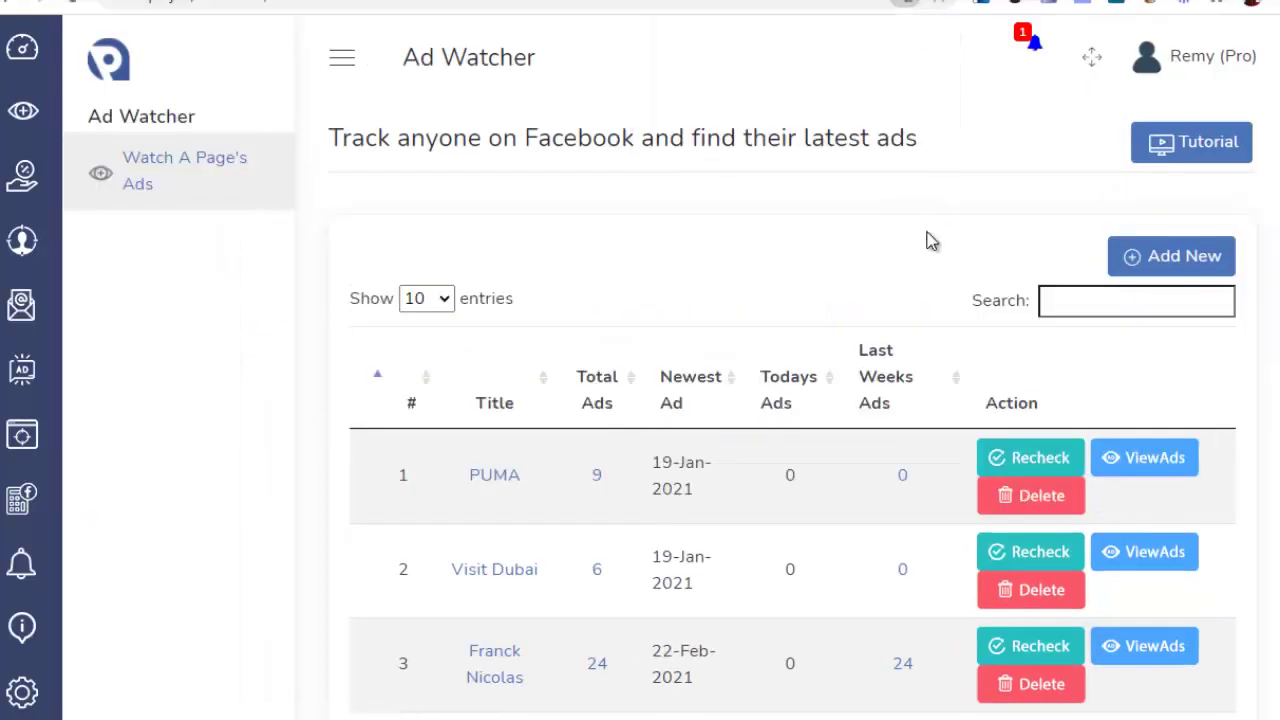
Find the Tony Robbins entry among the watched pages, open its ads and examine the first row.
scroll(823, 194, down, 3)
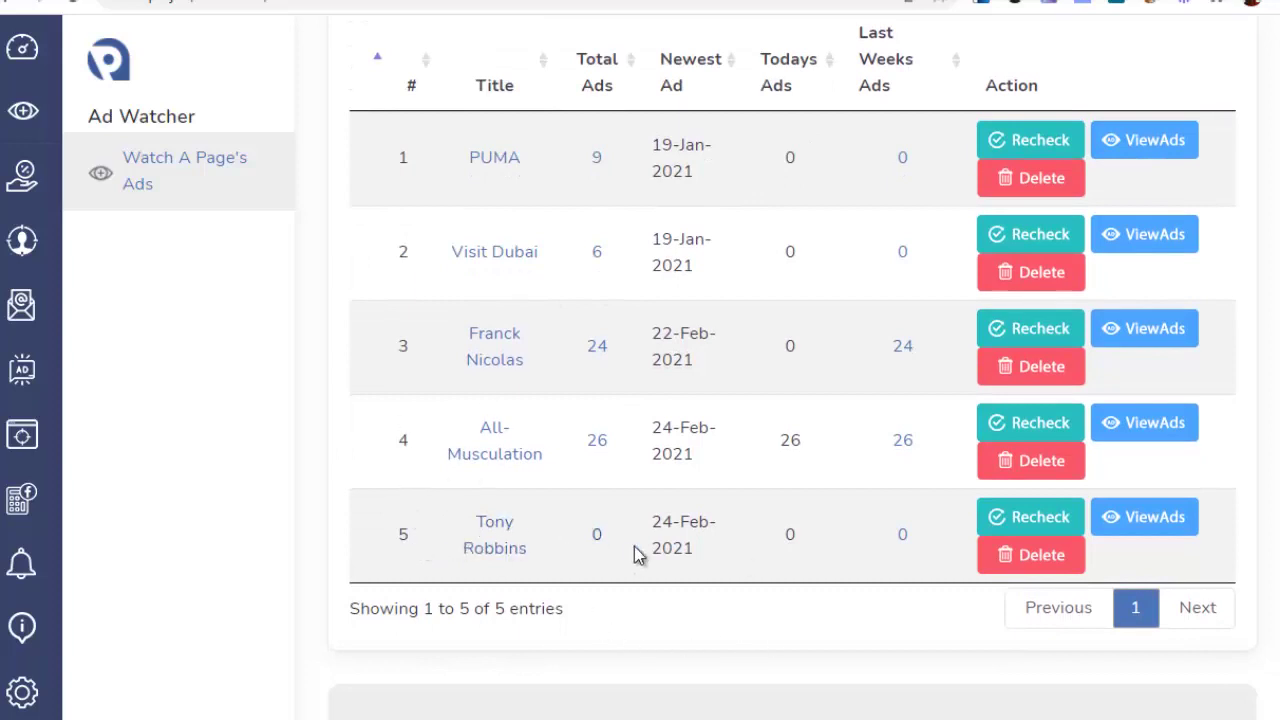
scroll(750, 480, up, 1)
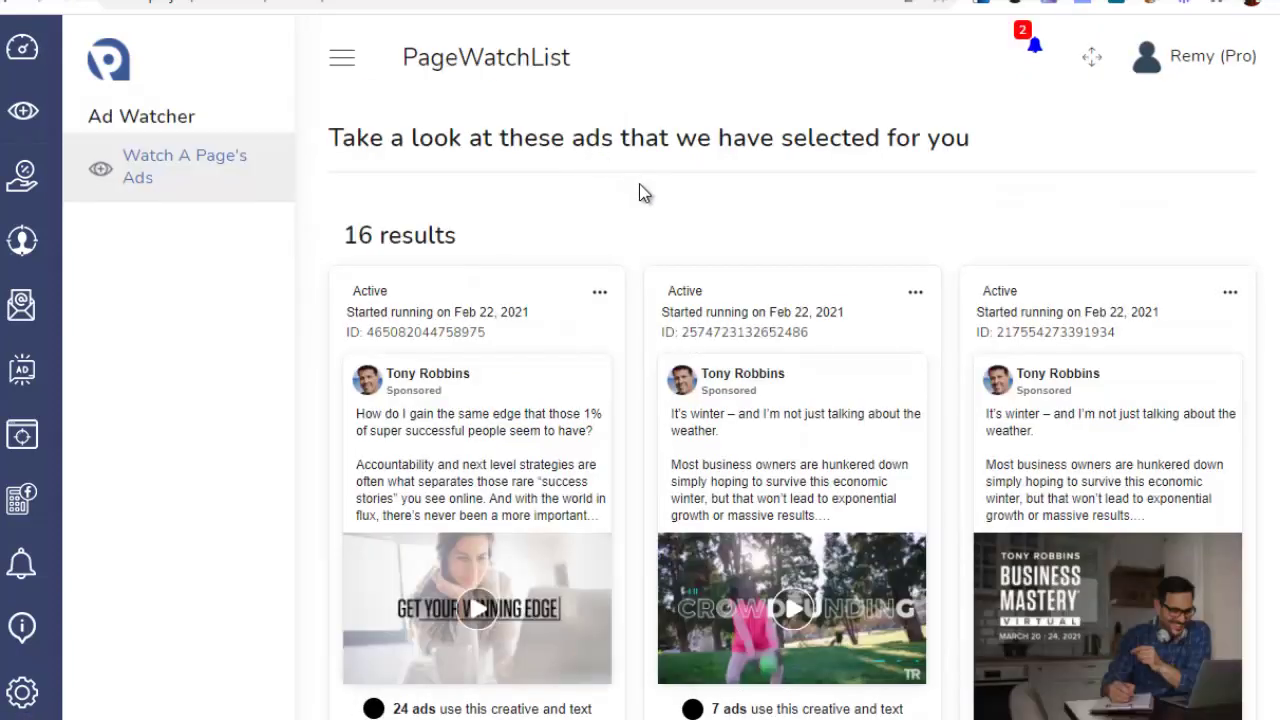
scroll(606, 271, down, 2)
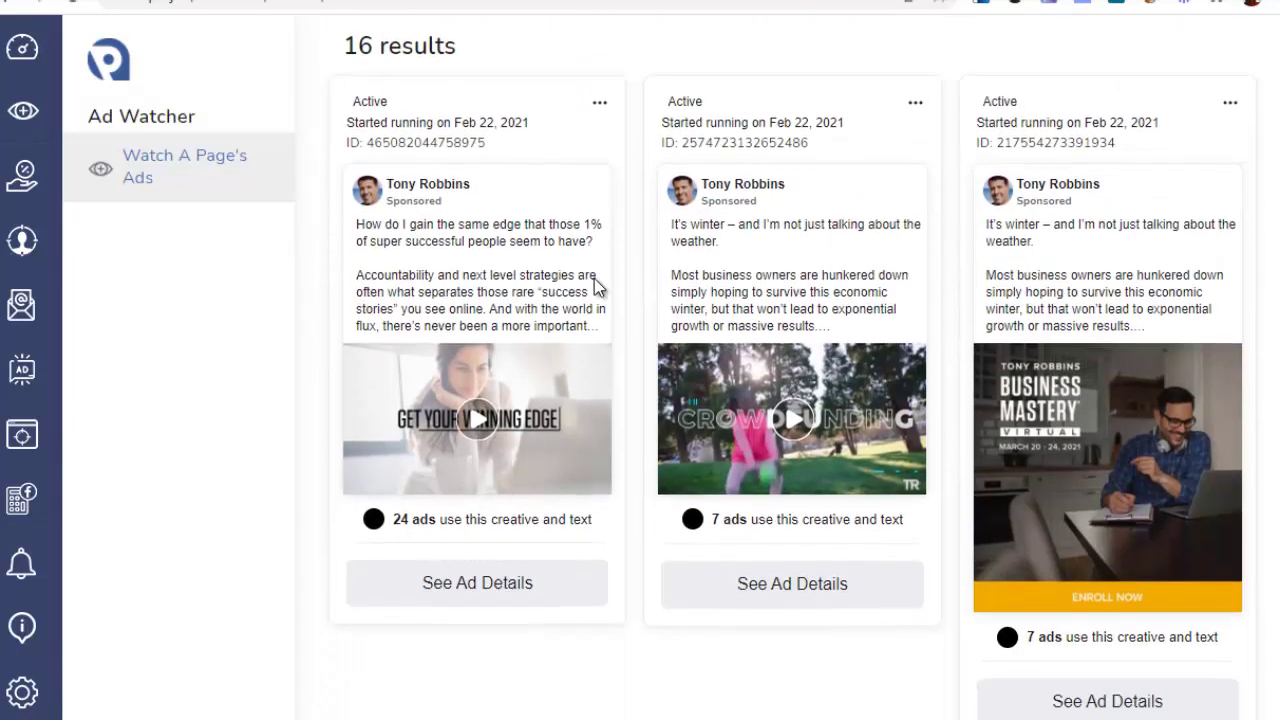
scroll(491, 243, up, 2)
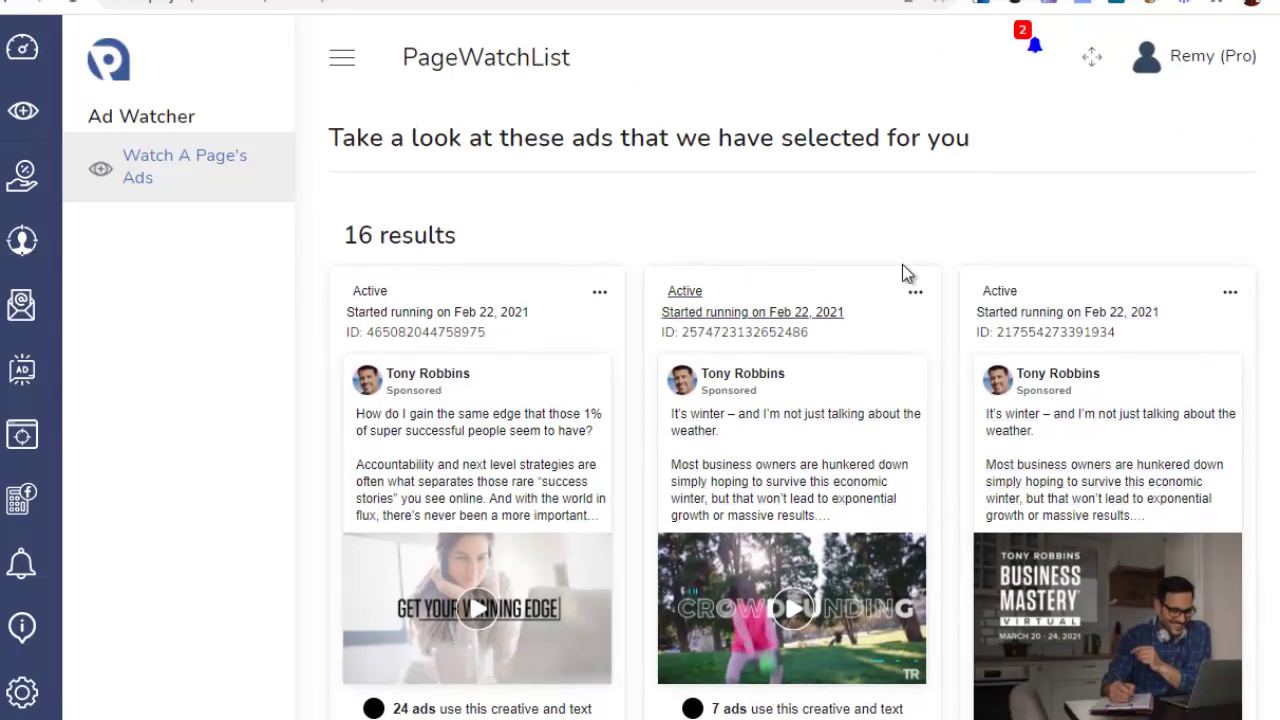
scroll(905, 270, down, 1)
scroll(906, 271, up, 1)
scroll(922, 284, down, 1)
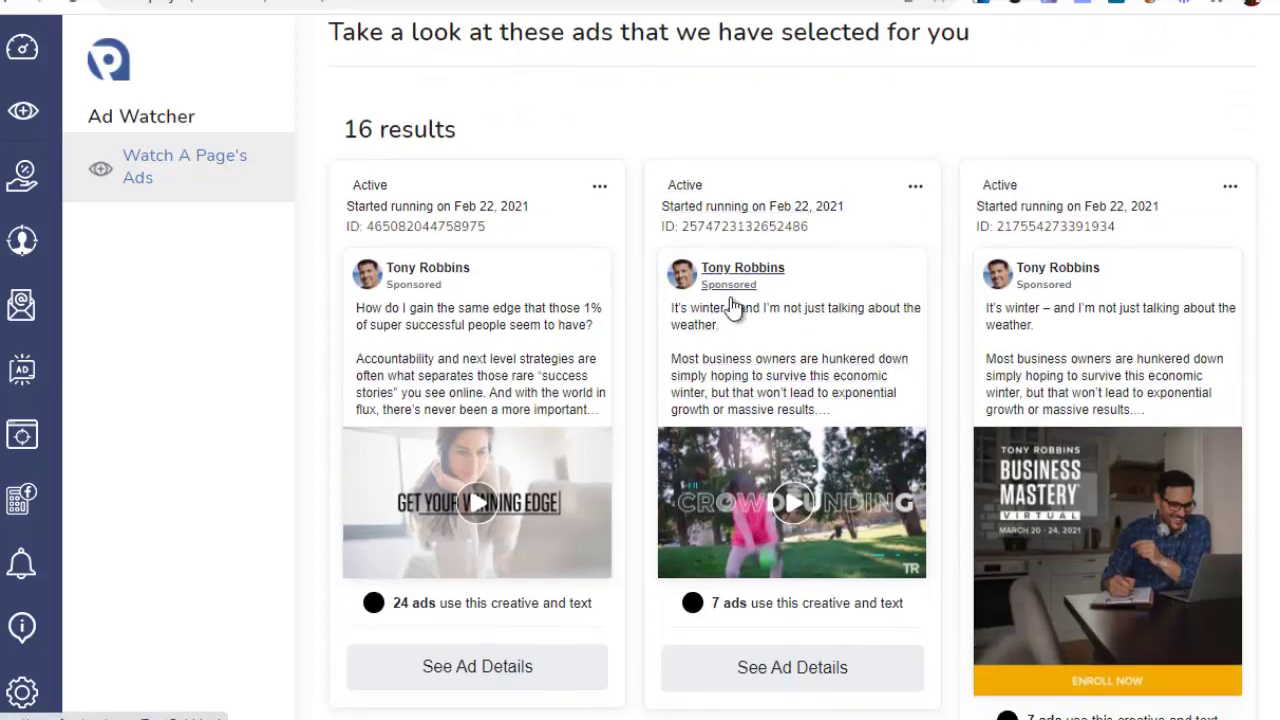
Browse the remaining Tony Robbins ads, comparing their texts, creatives, start dates and how many ads share each creative.
scroll(1040, 345, down, 3)
scroll(1040, 343, down, 15)
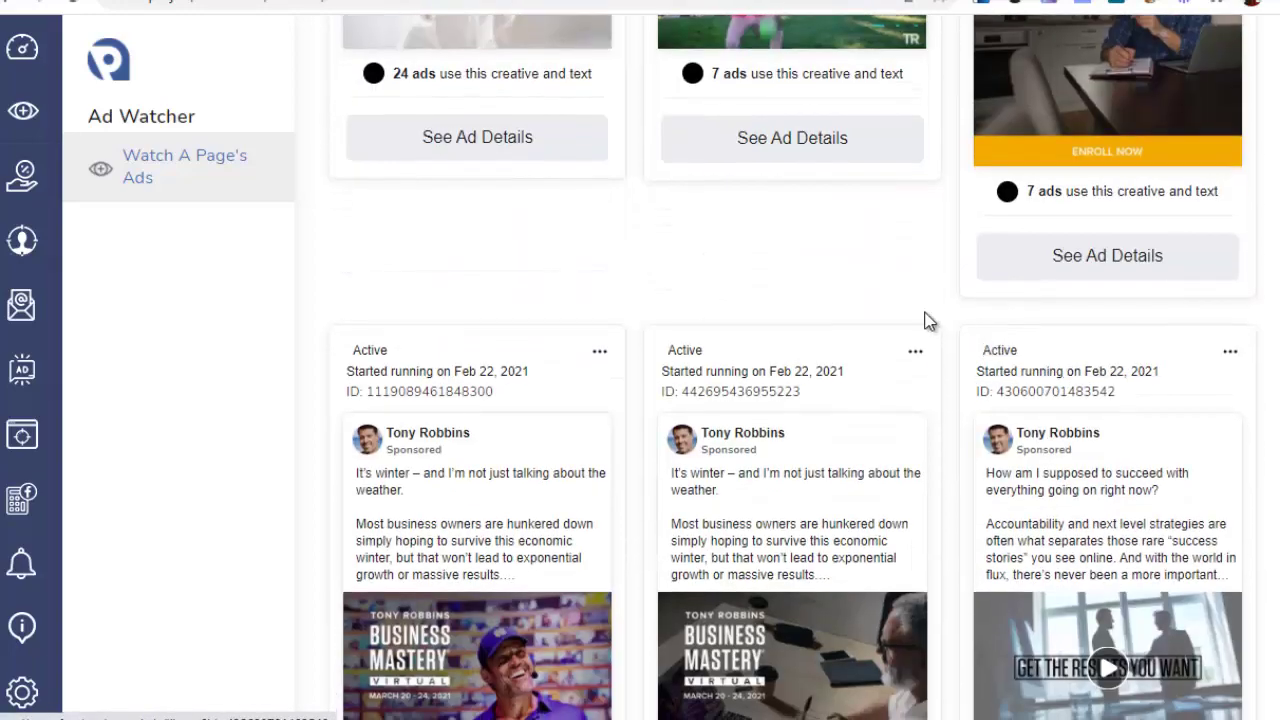
scroll(591, 261, down, 8)
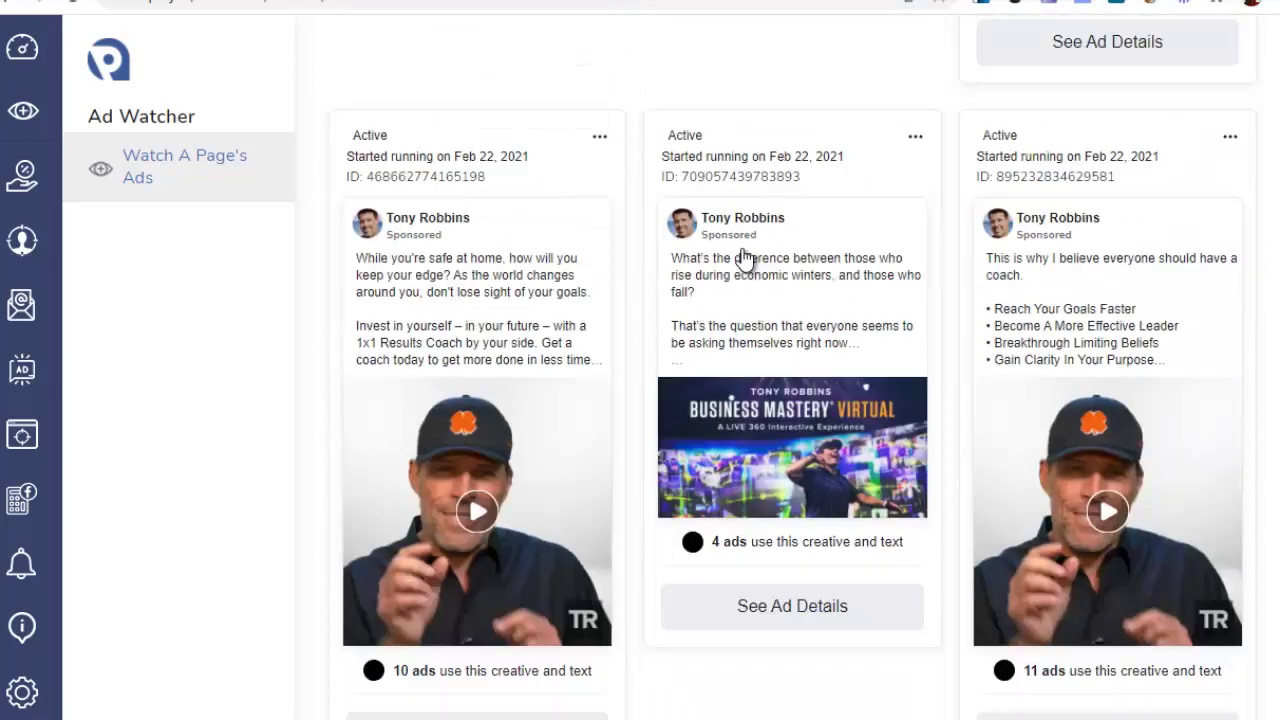
scroll(738, 262, up, 2)
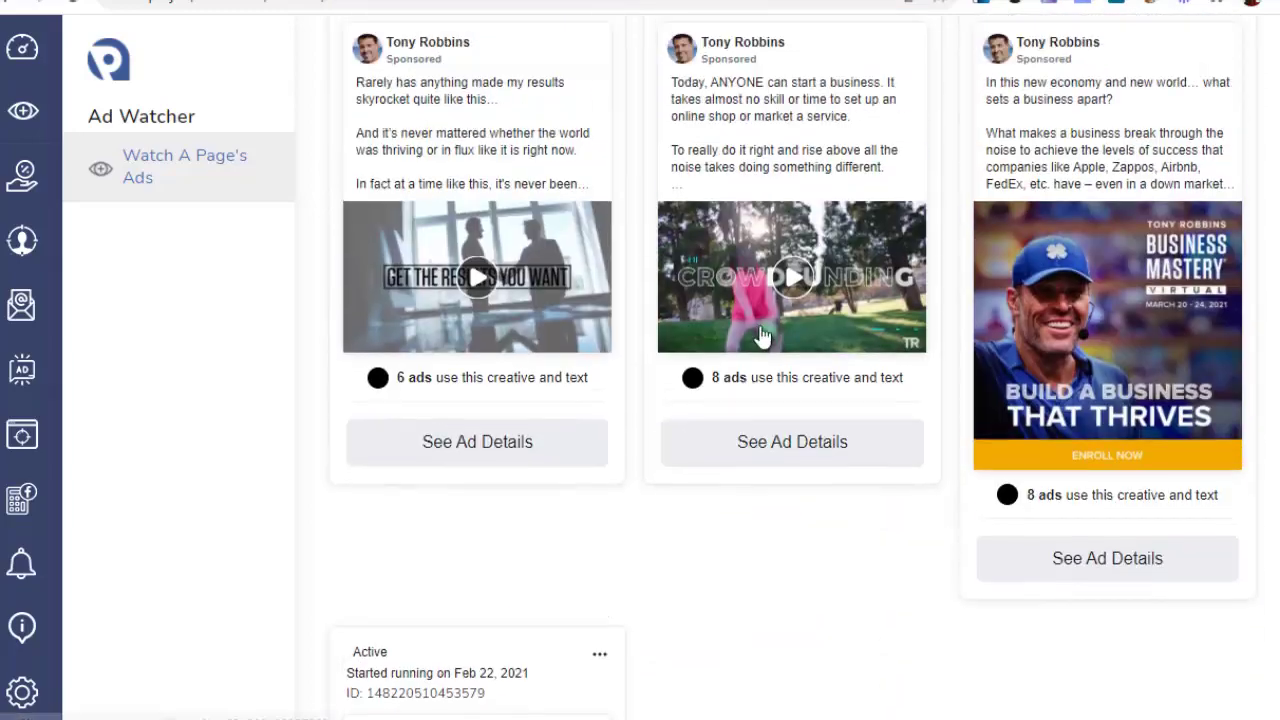
scroll(914, 300, down, 7)
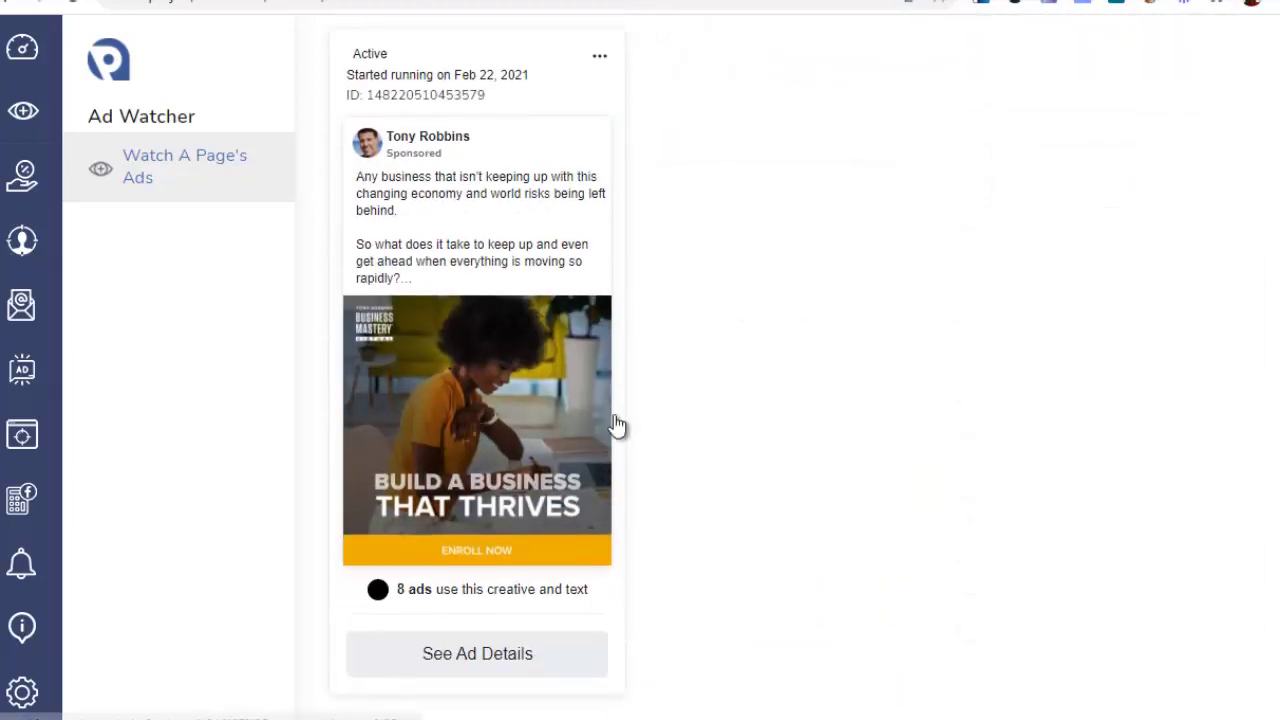
scroll(1109, 393, up, 3)
scroll(852, 318, down, 4)
scroll(852, 318, up, 7)
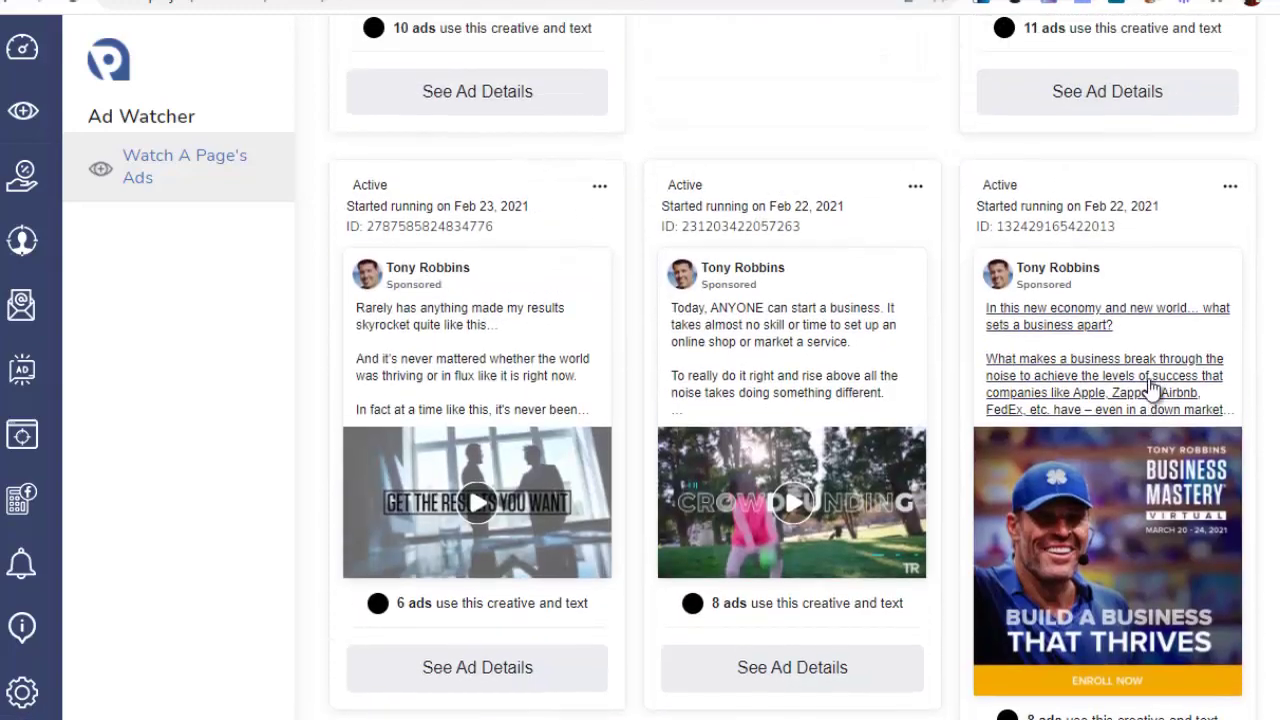
scroll(959, 330, down, 4)
scroll(962, 395, down, 2)
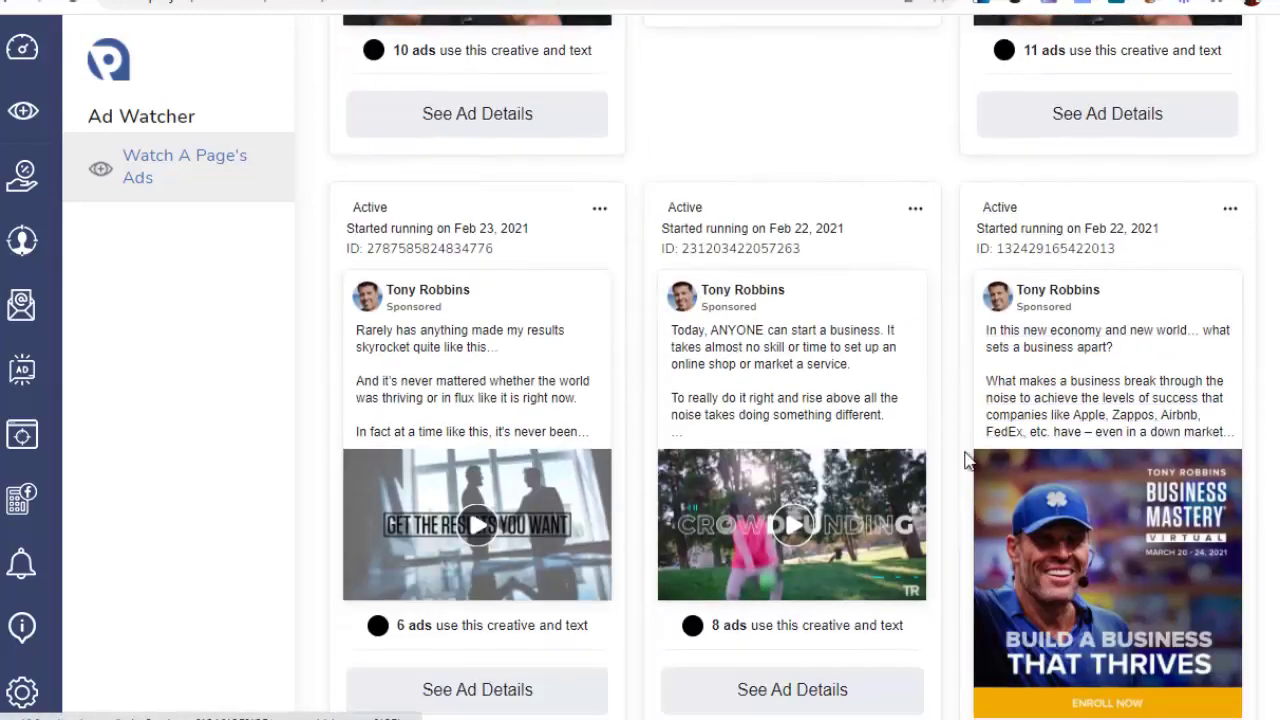
scroll(1150, 480, down, 1)
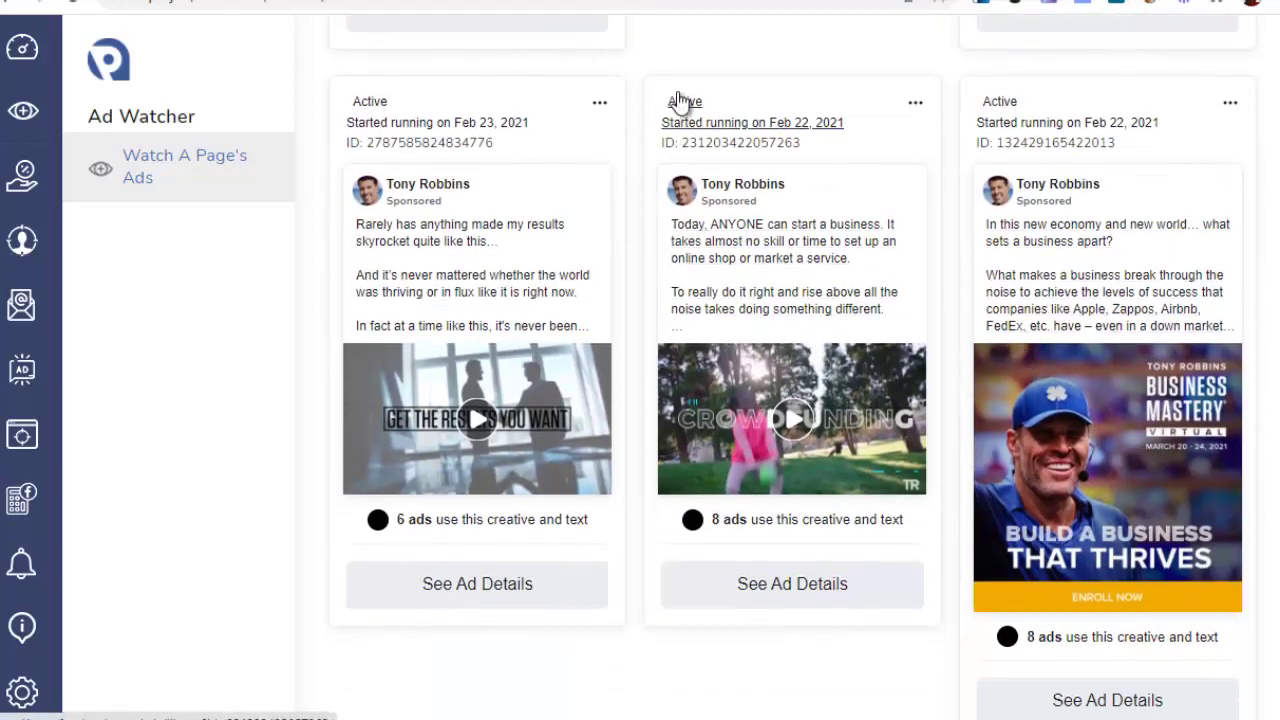
scroll(1050, 340, up, 4)
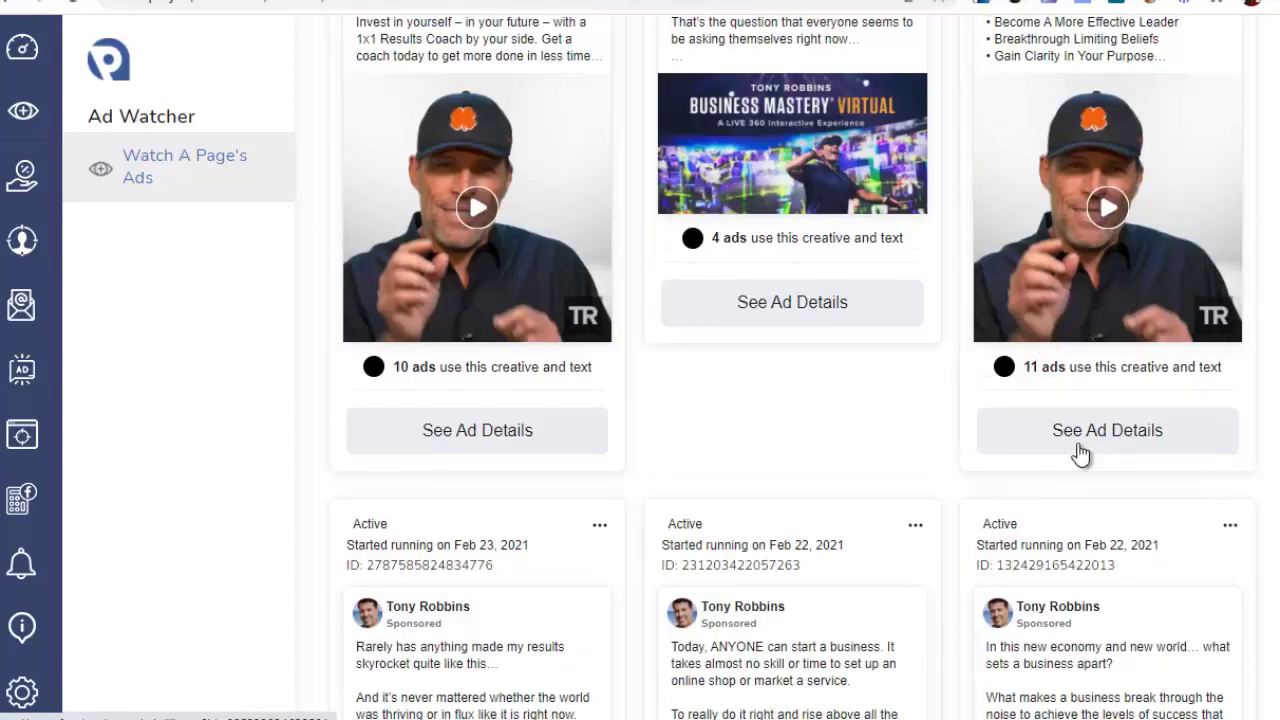
scroll(1080, 531, down, 2)
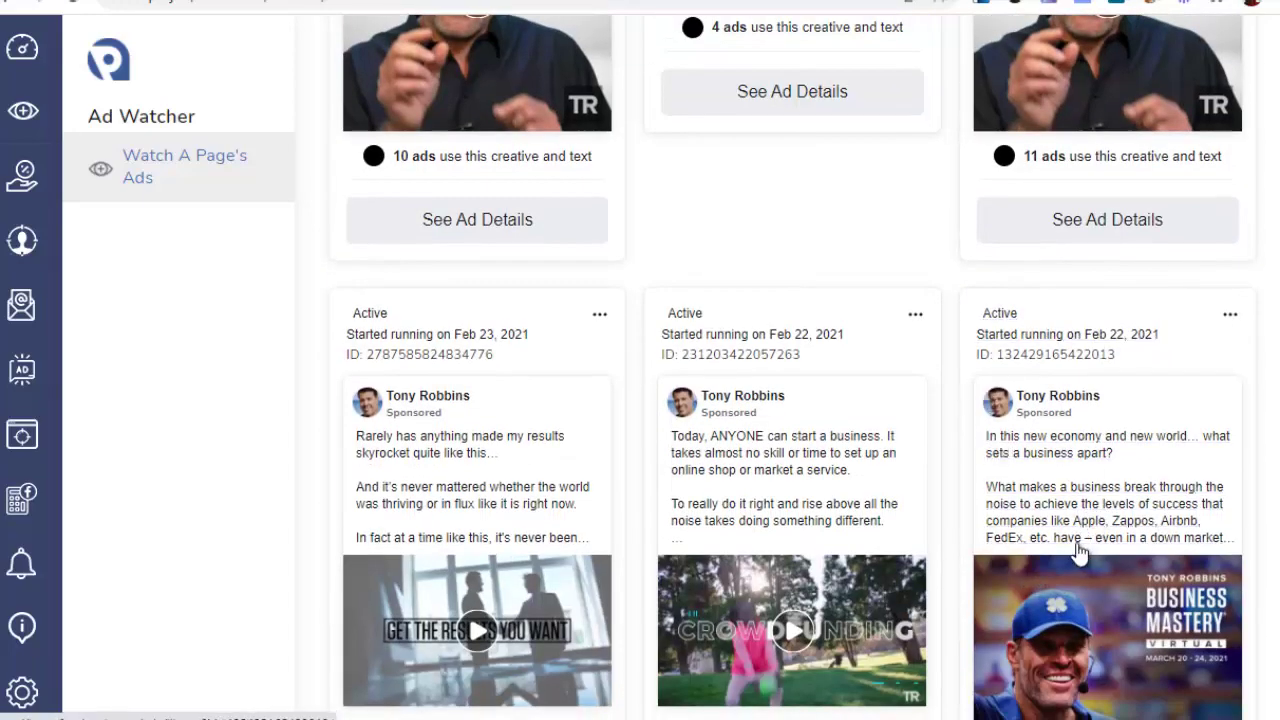
scroll(1060, 515, up, 1)
scroll(860, 490, down, 10)
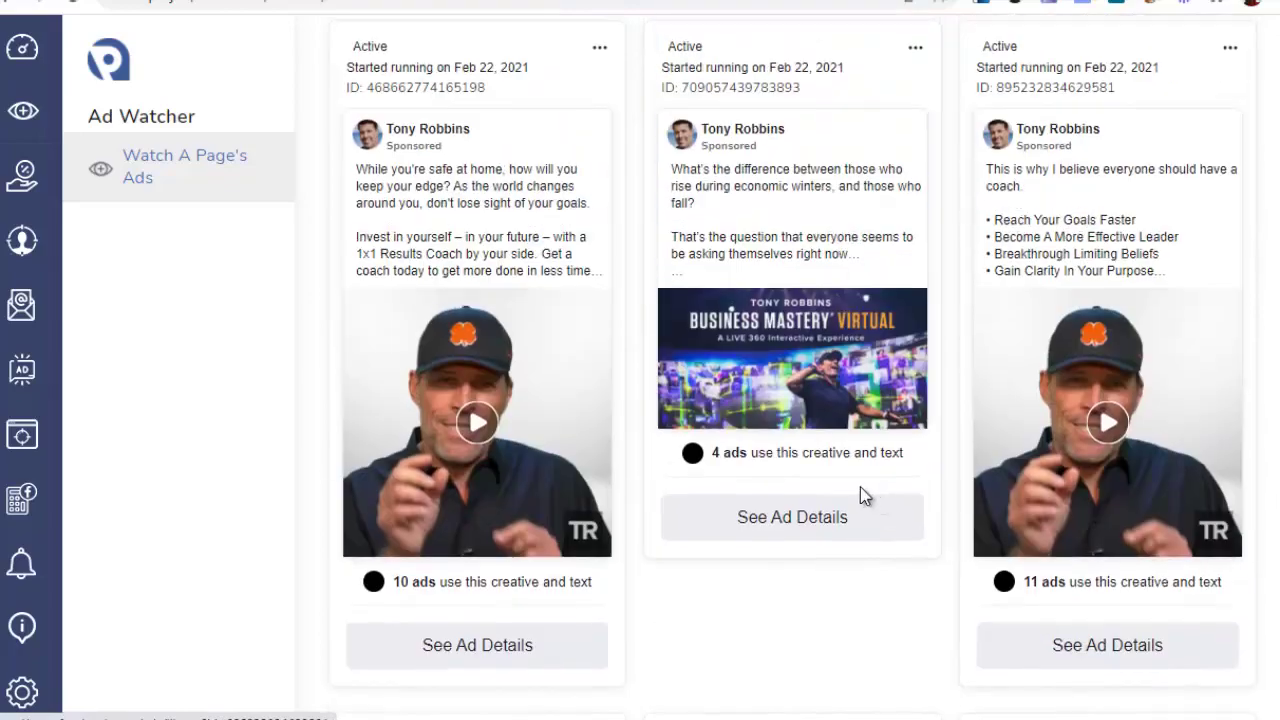
scroll(940, 370, up, 3)
scroll(940, 370, up, 10)
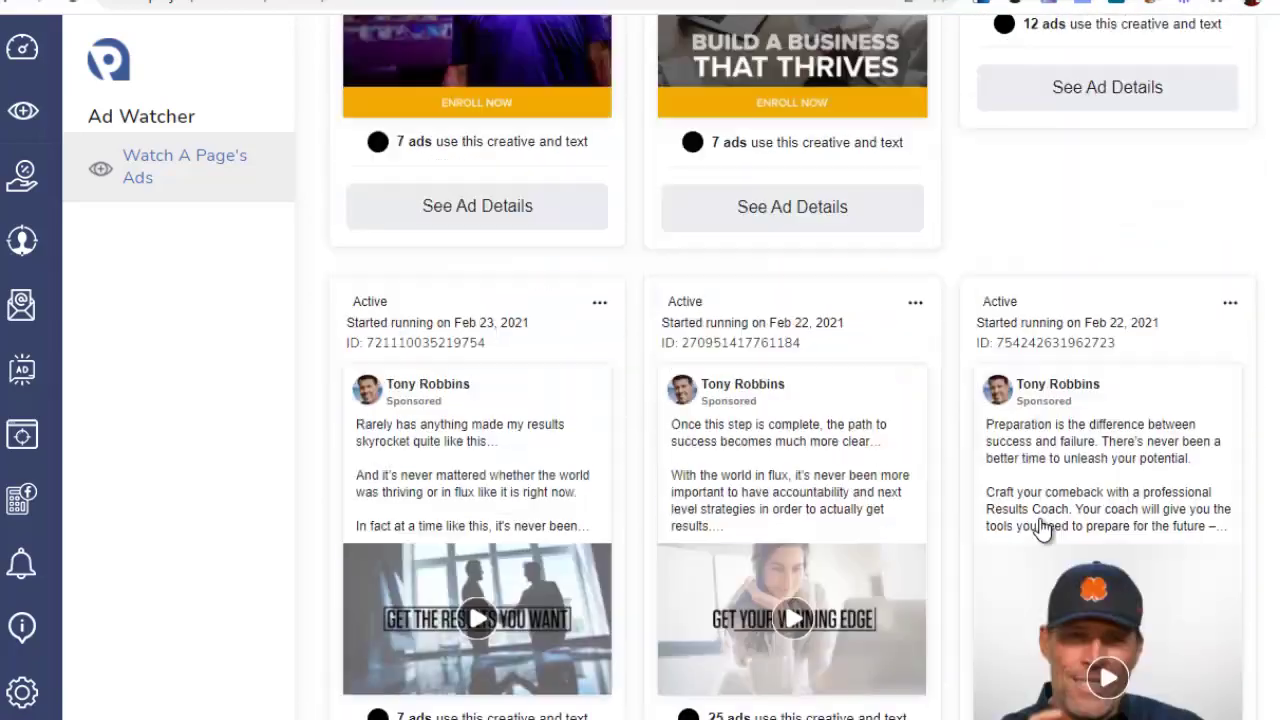
Look through the Tony Robbins ads again, checking the February 22 and 23 ads and returning to the first row.
scroll(954, 435, down, 6)
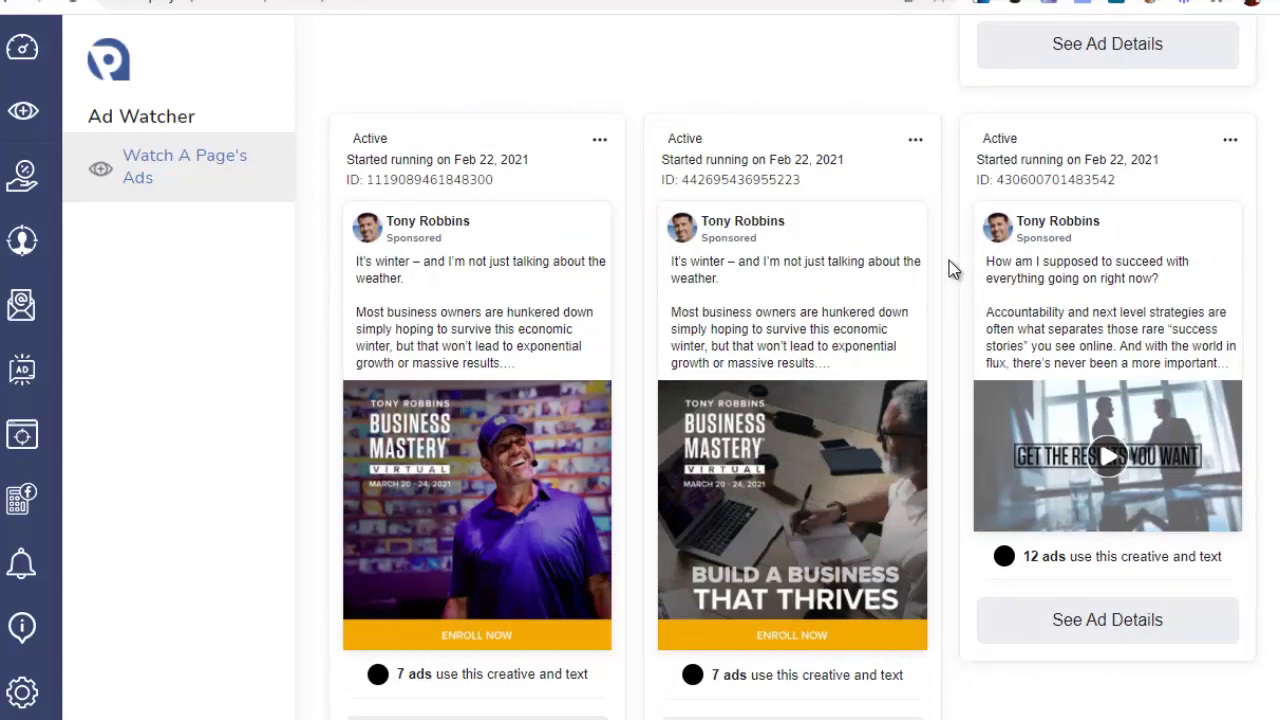
scroll(953, 268, down, 1)
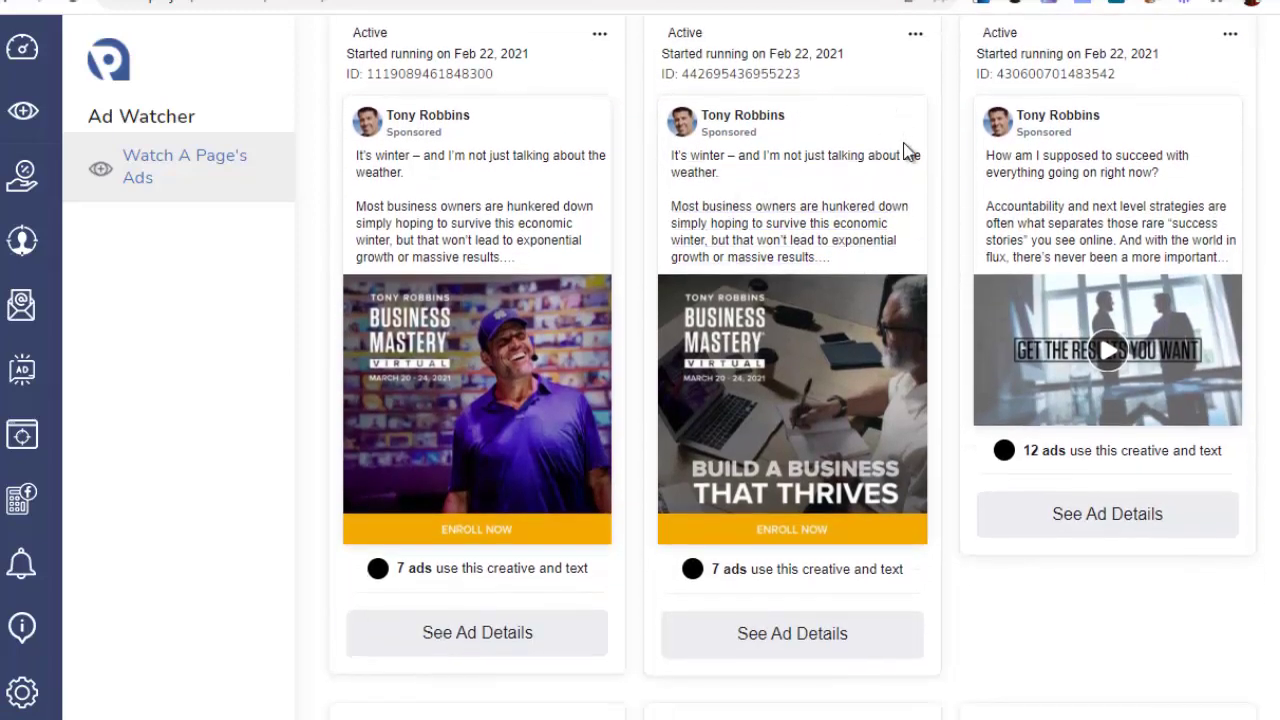
scroll(943, 443, up, 3)
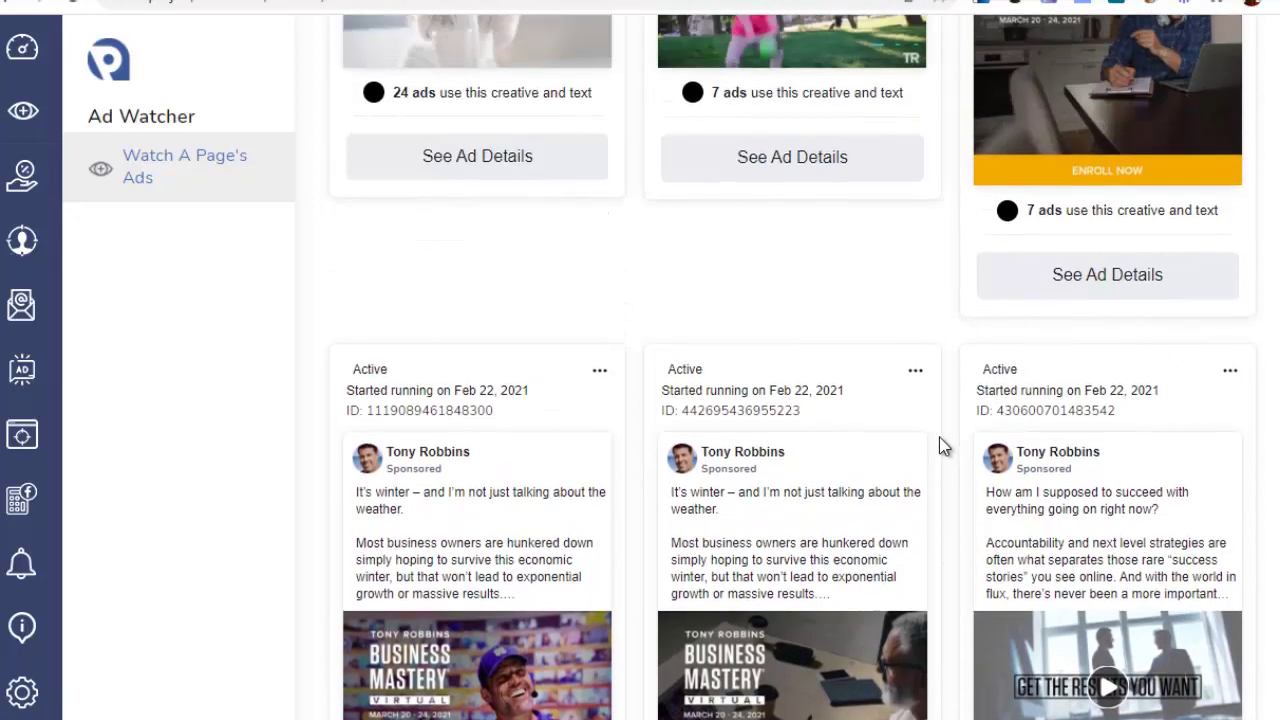
scroll(940, 440, up, 5)
scroll(936, 410, down, 2)
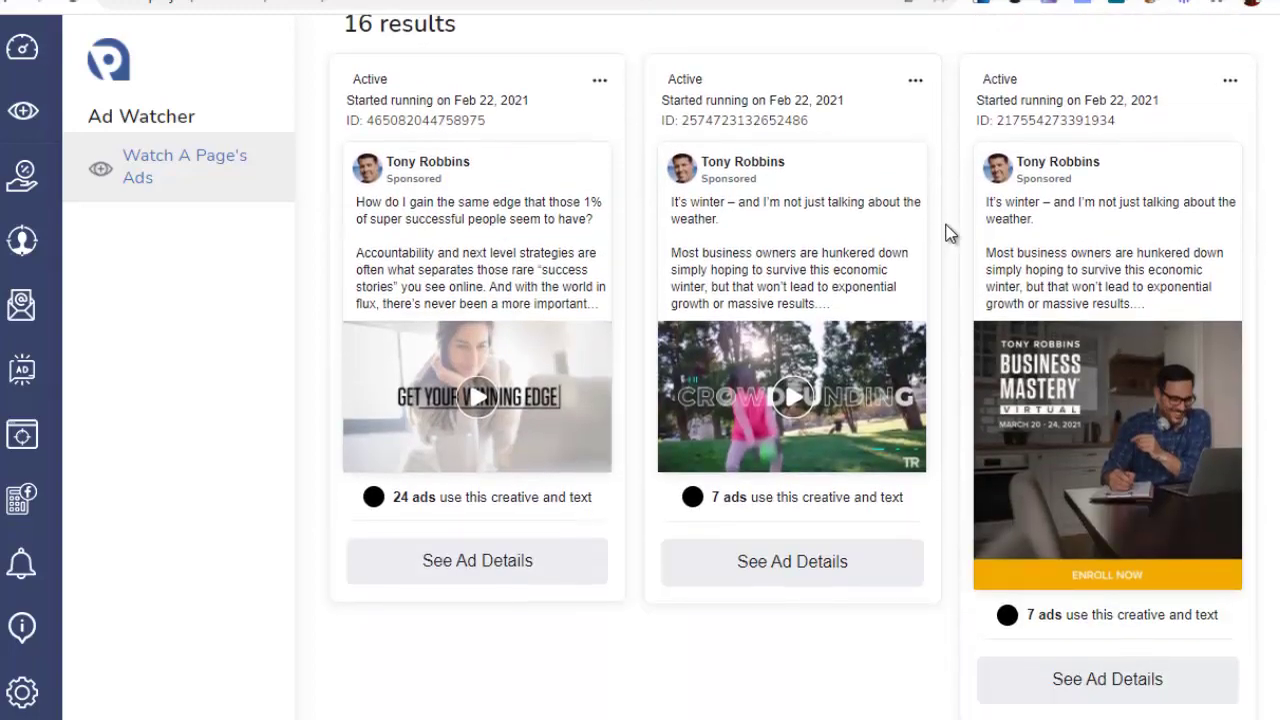
scroll(950, 240, down, 1)
scroll(955, 243, up, 1)
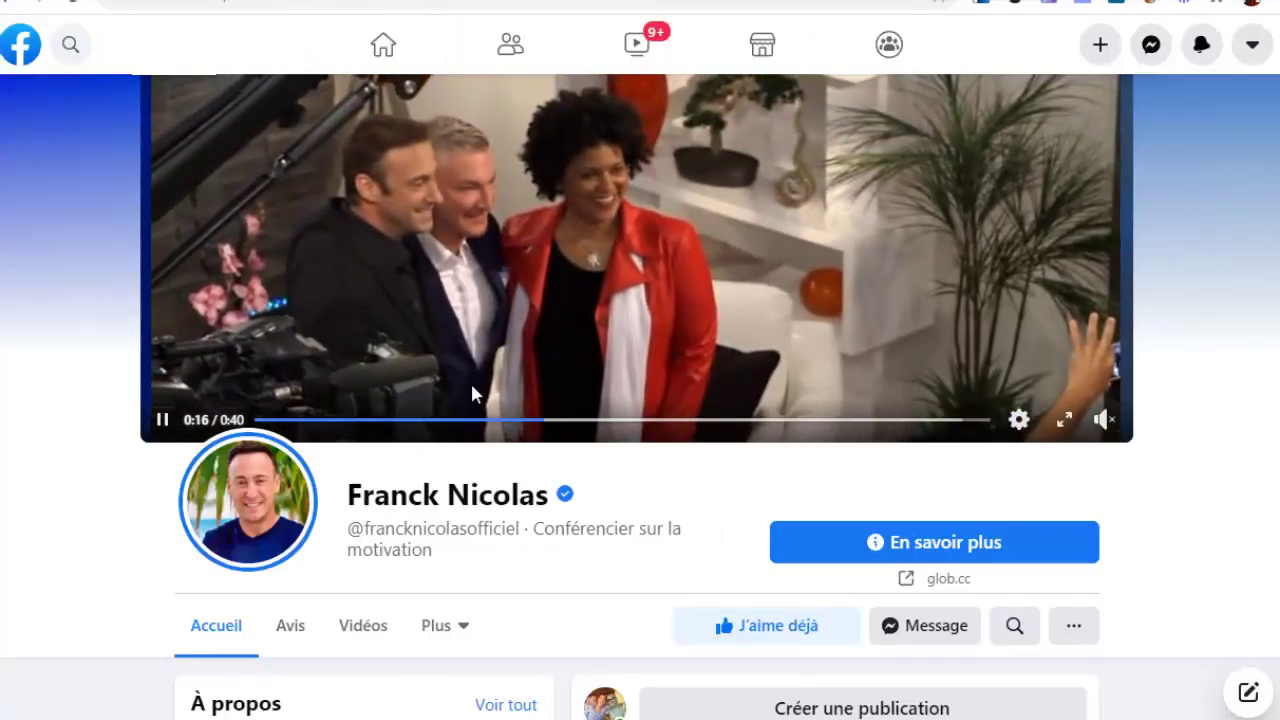
Look over the Franck Nicolas page on Facebook and open that page's ads from the Ad Watcher list.
scroll(471, 391, down, 2)
scroll(623, 497, up, 2)
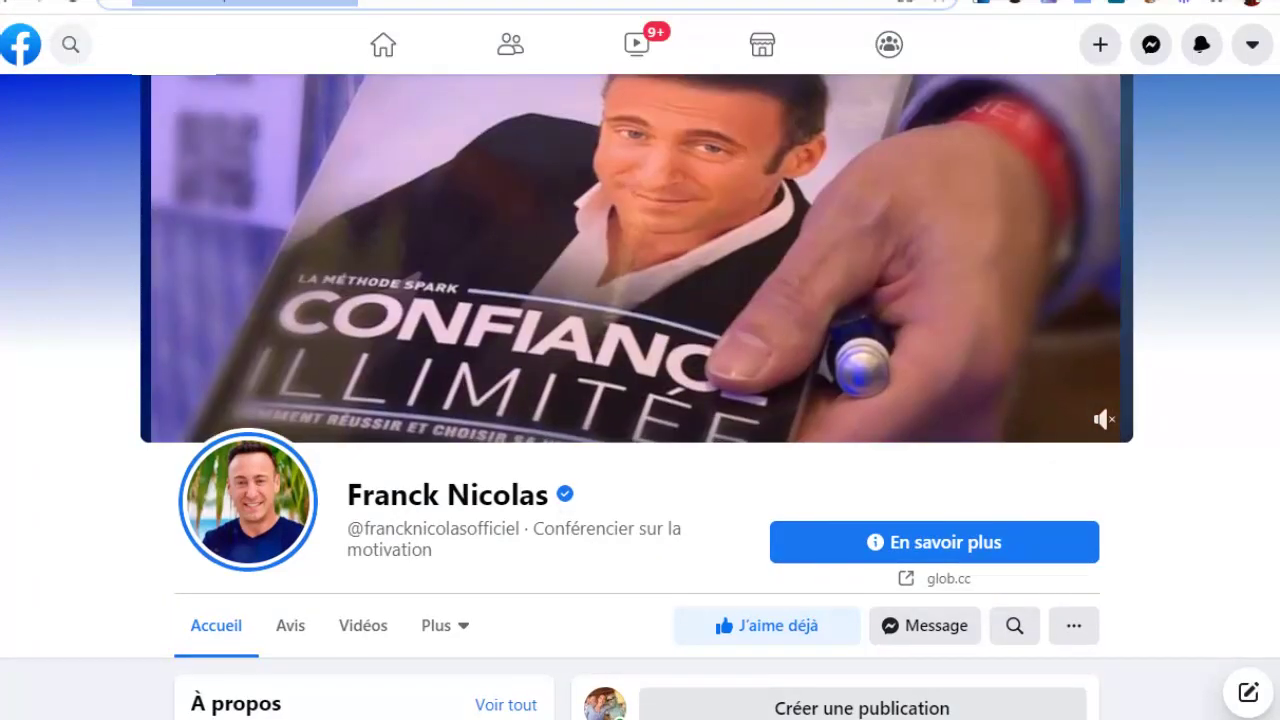
click(127, 8)
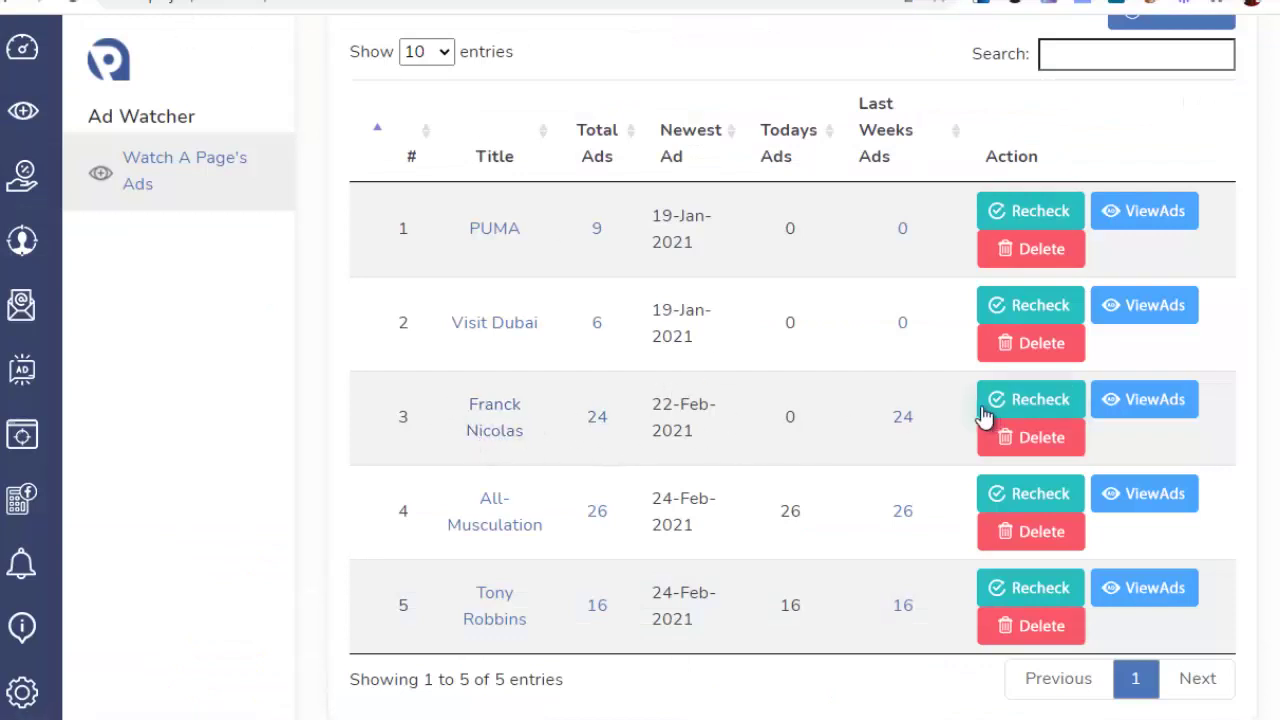
click(1150, 399)
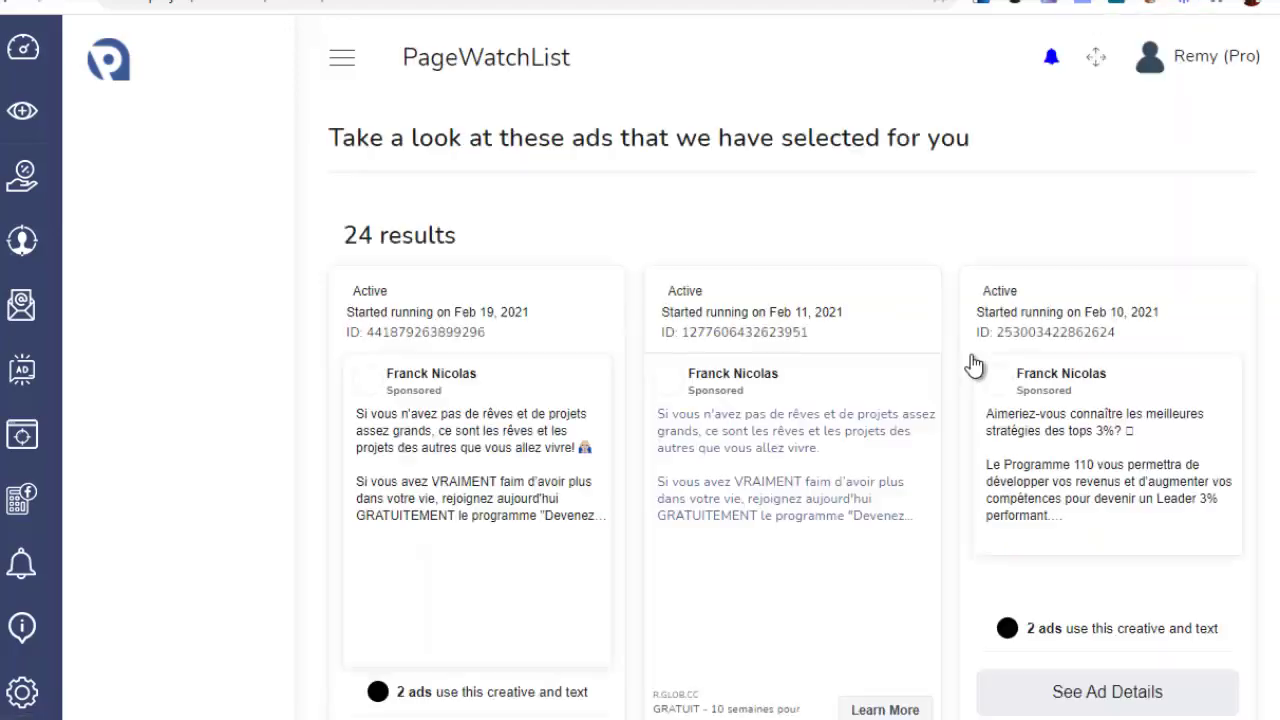
Browse the Franck Nicolas ads, comparing their texts, images, videos, start dates and how many ads share each creative.
scroll(976, 263, down, 10)
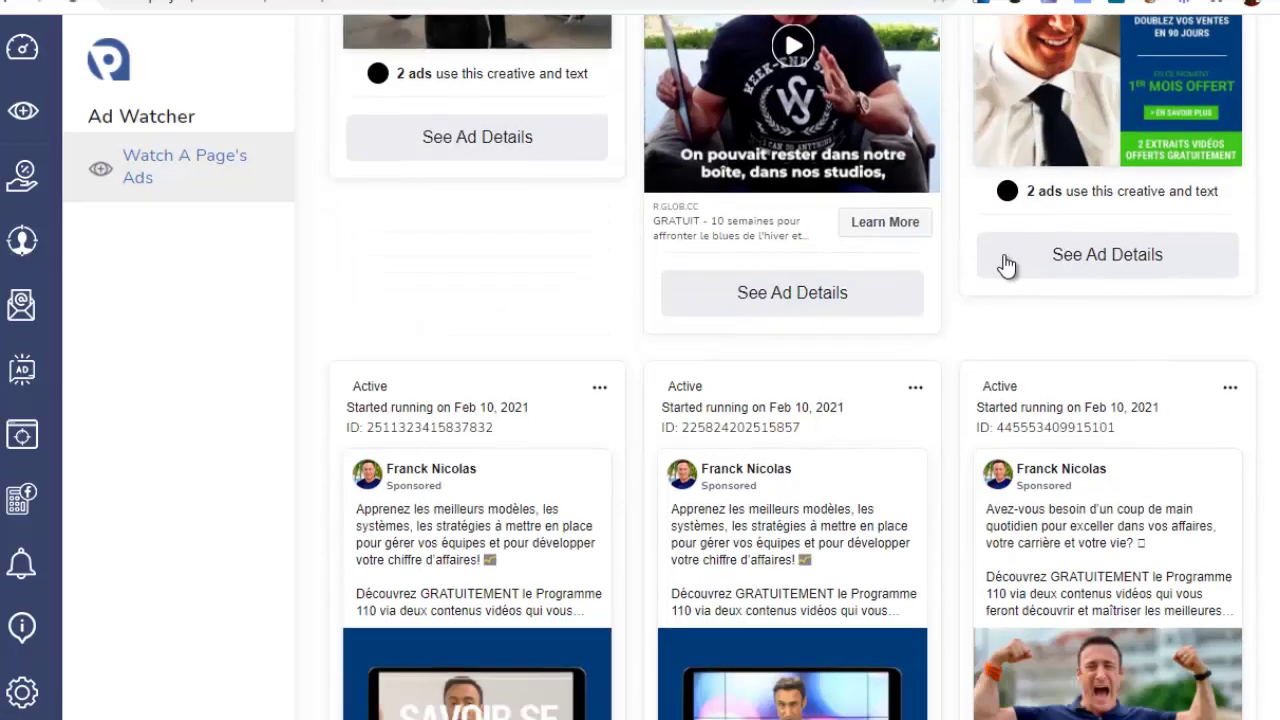
scroll(971, 292, down, 2)
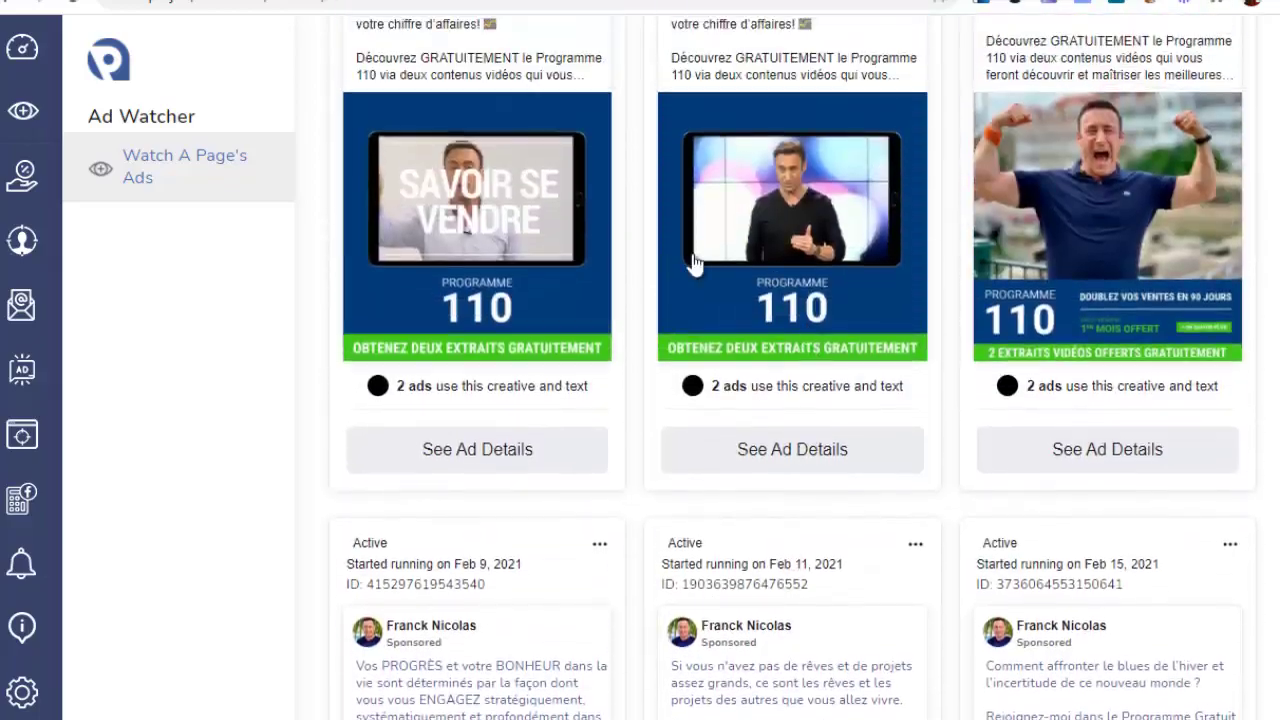
scroll(930, 265, up, 6)
scroll(950, 240, down, 2)
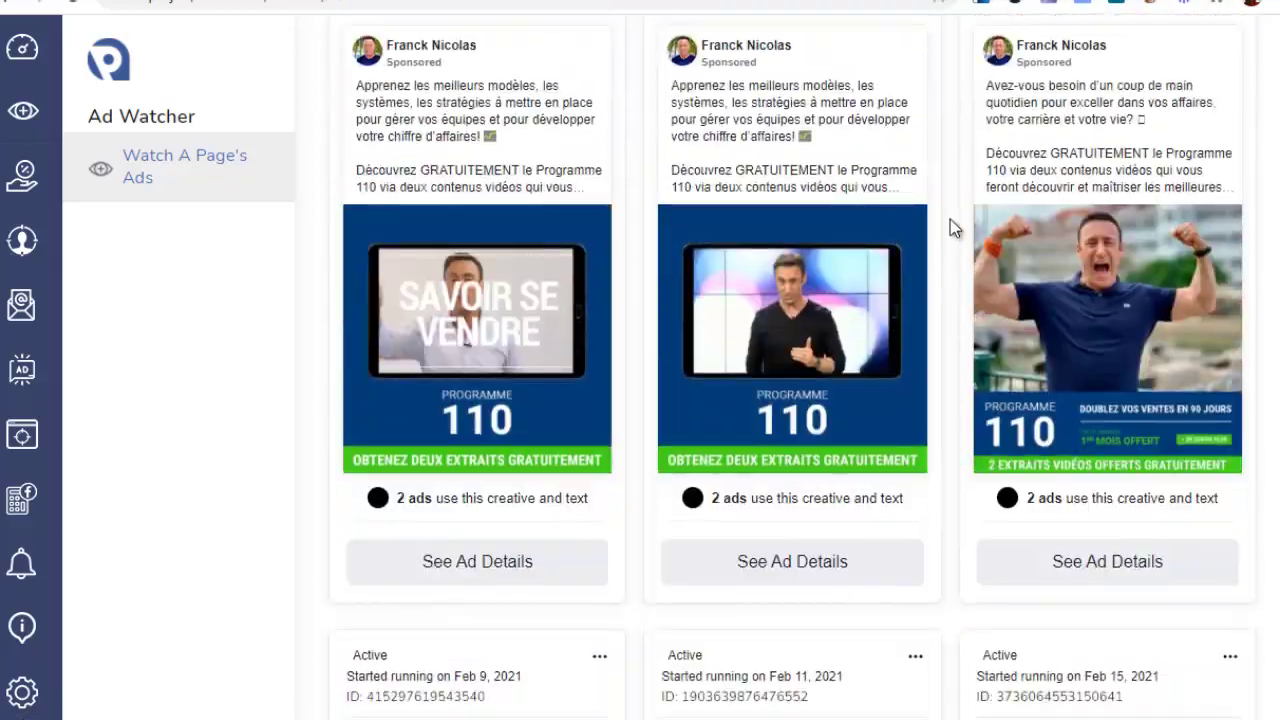
scroll(940, 142, down, 13)
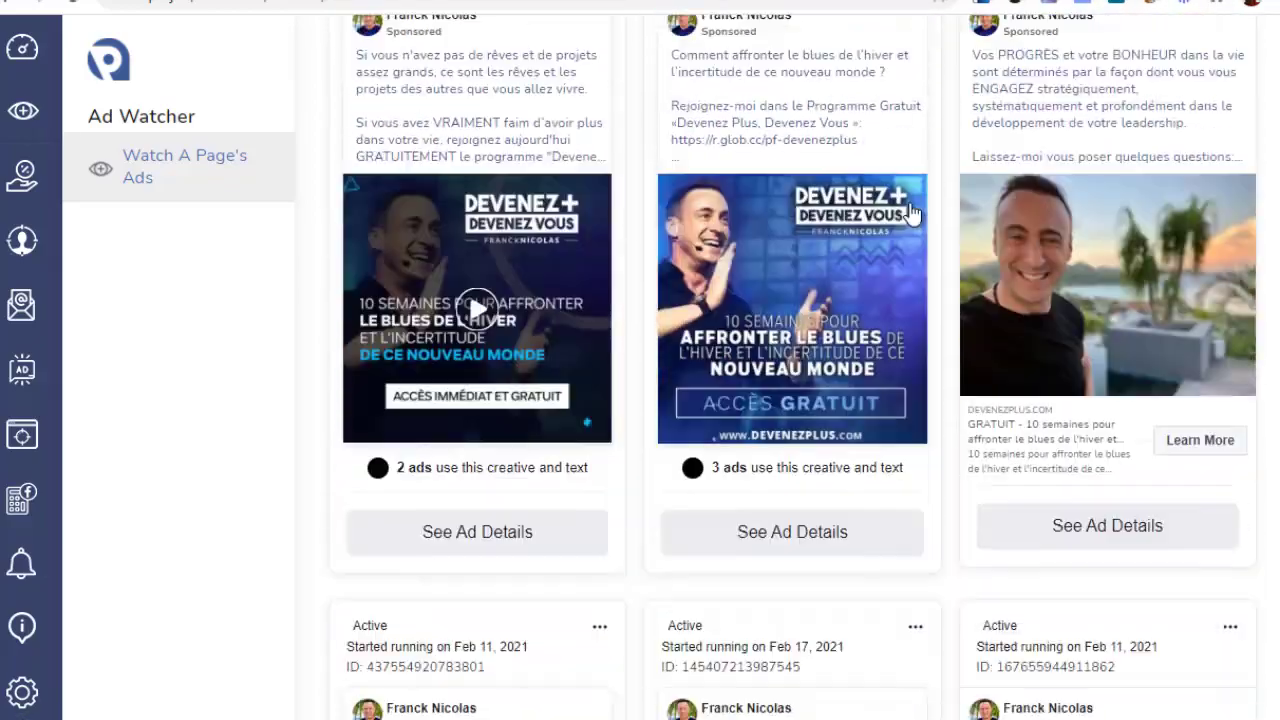
scroll(925, 270, down, 5)
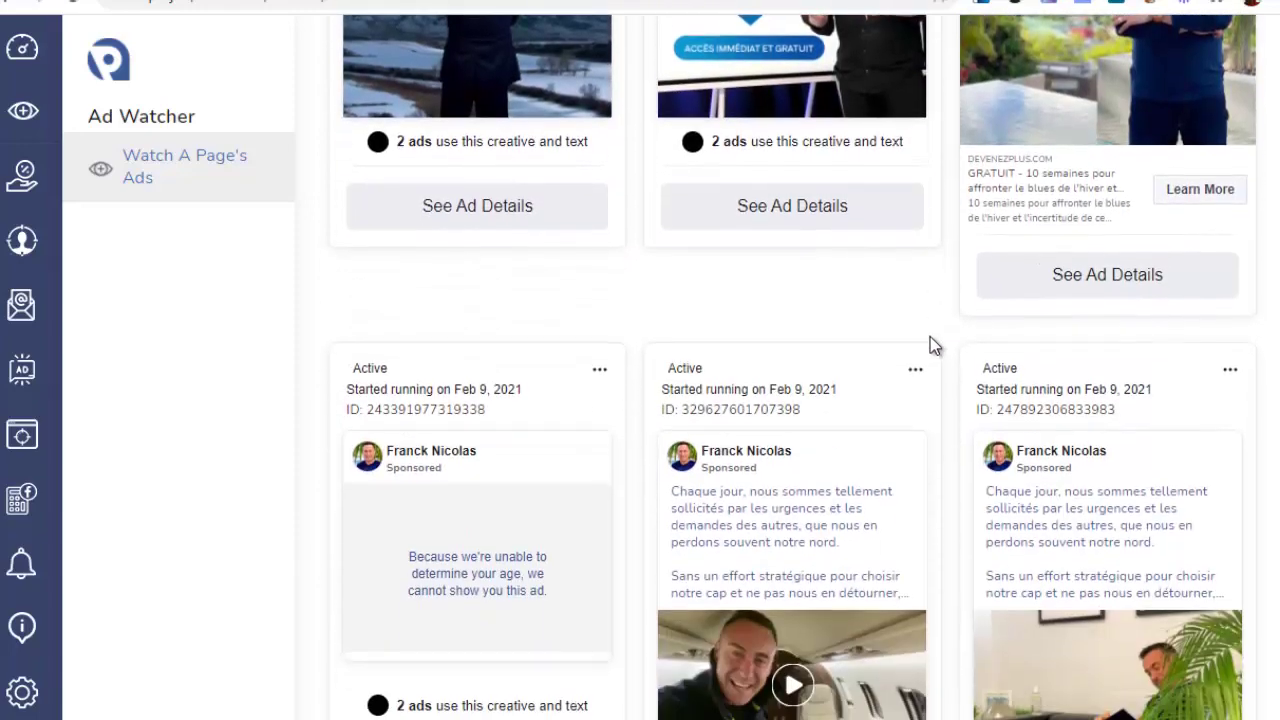
scroll(945, 340, down, 6)
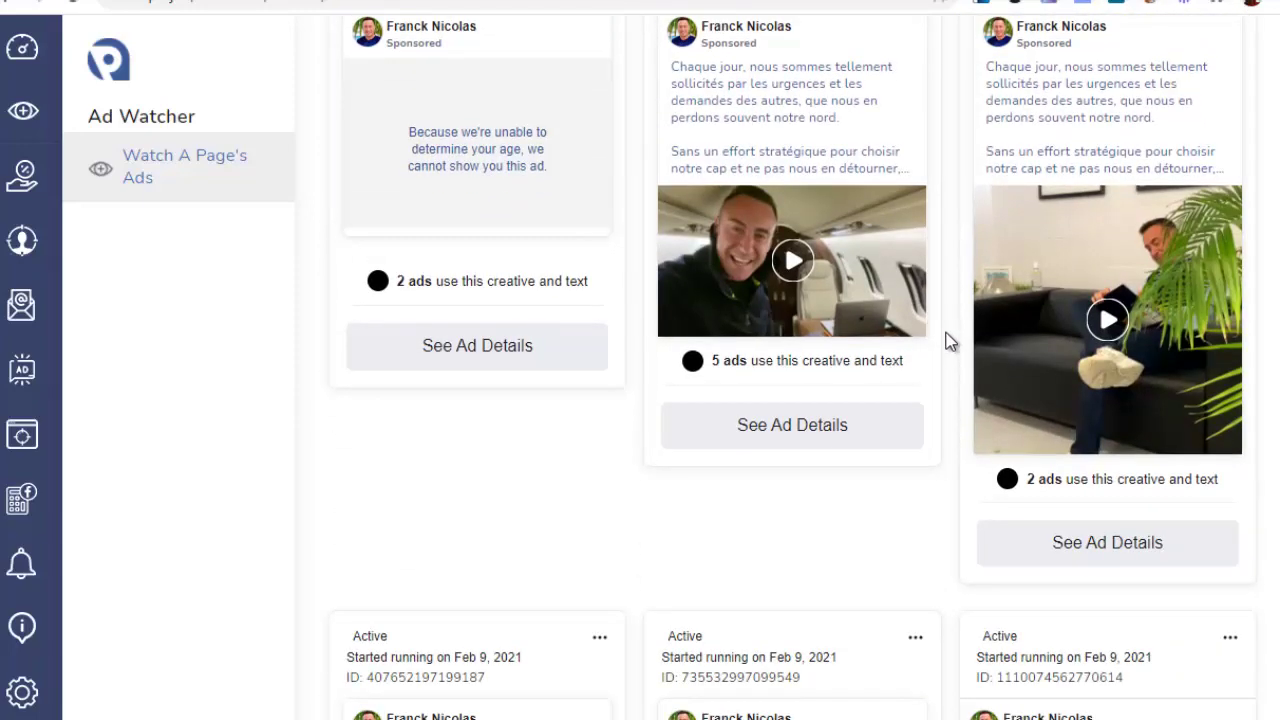
scroll(945, 348, down, 8)
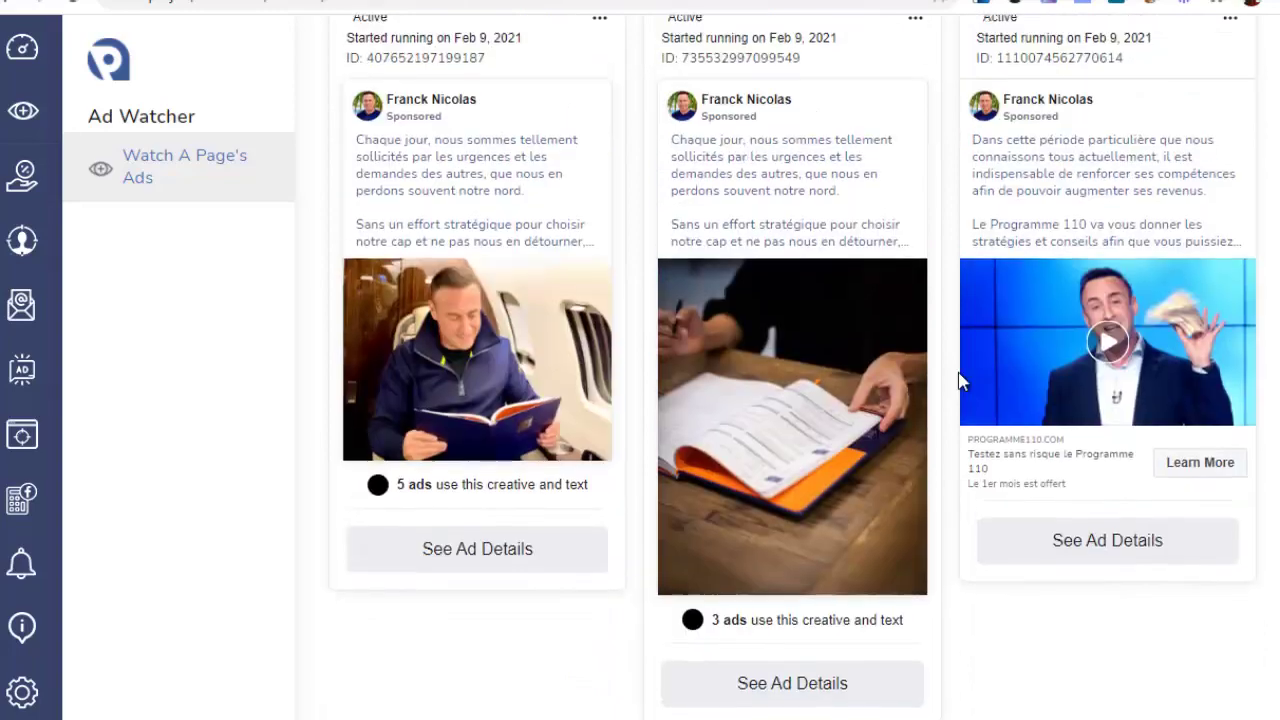
scroll(962, 372, down, 10)
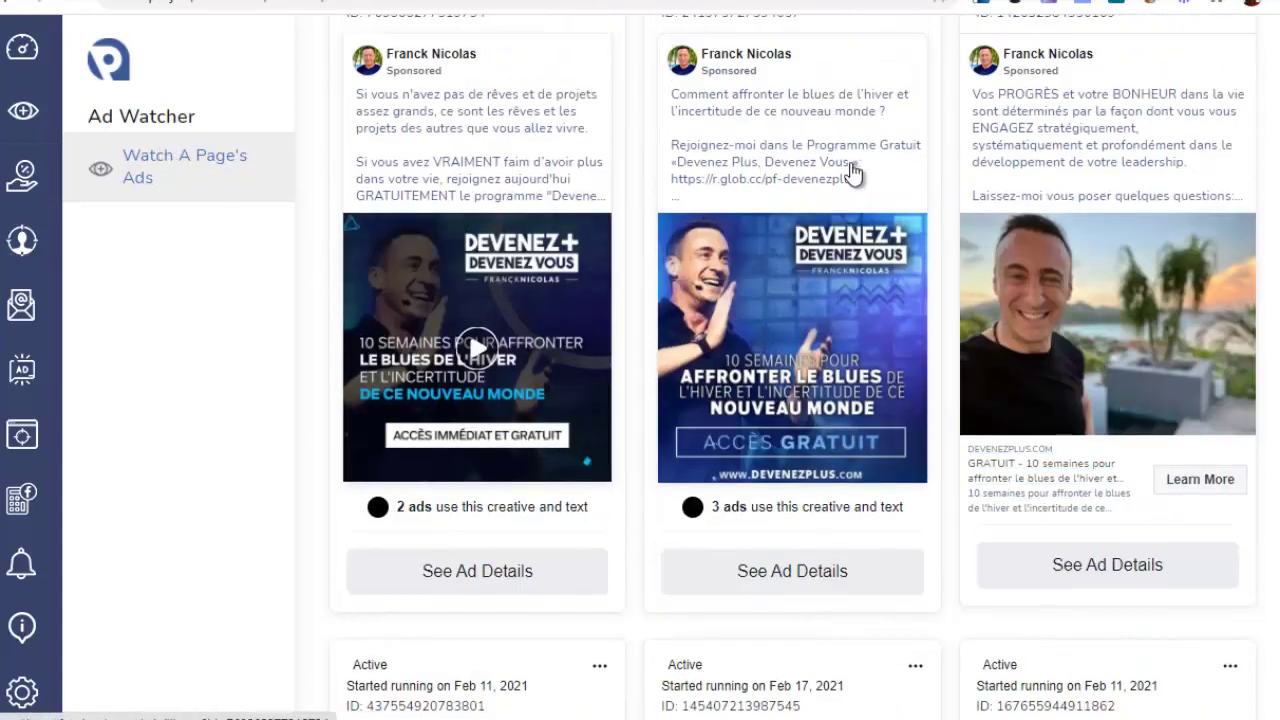
Return to the watched pages list and check the notifications showing ad counts for the tracked pages.
key(alt+Left)
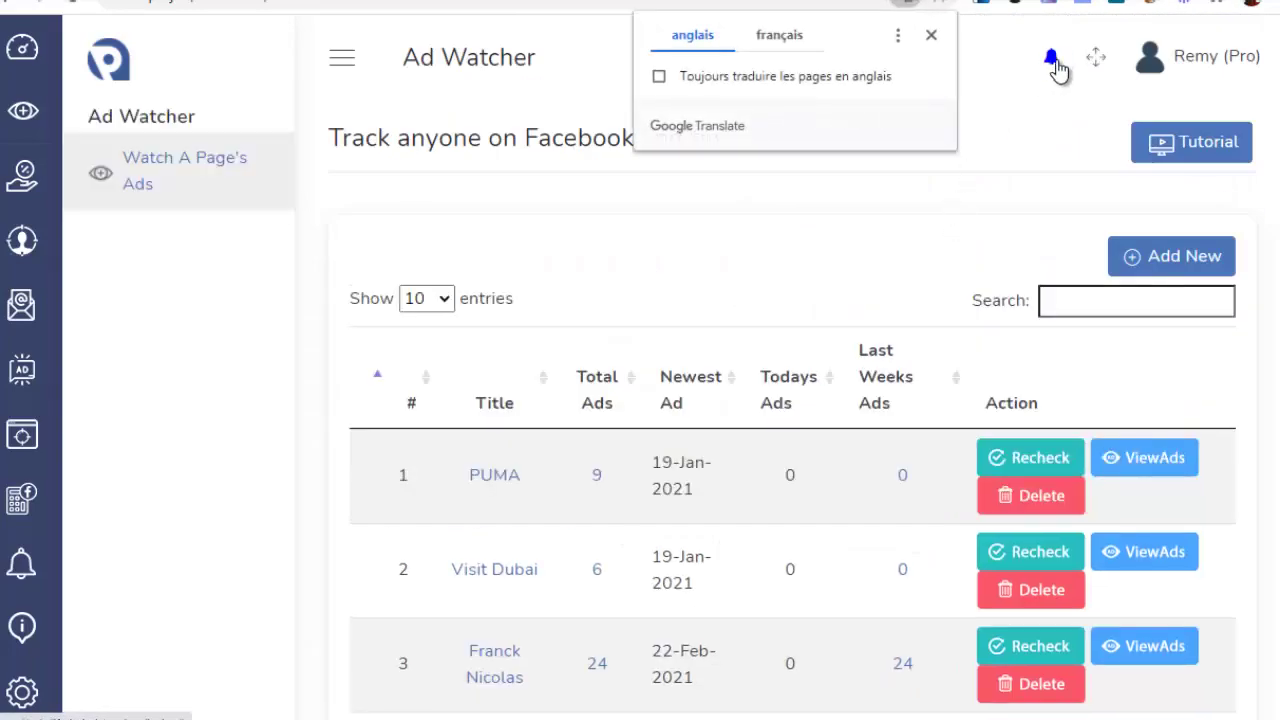
click(1050, 60)
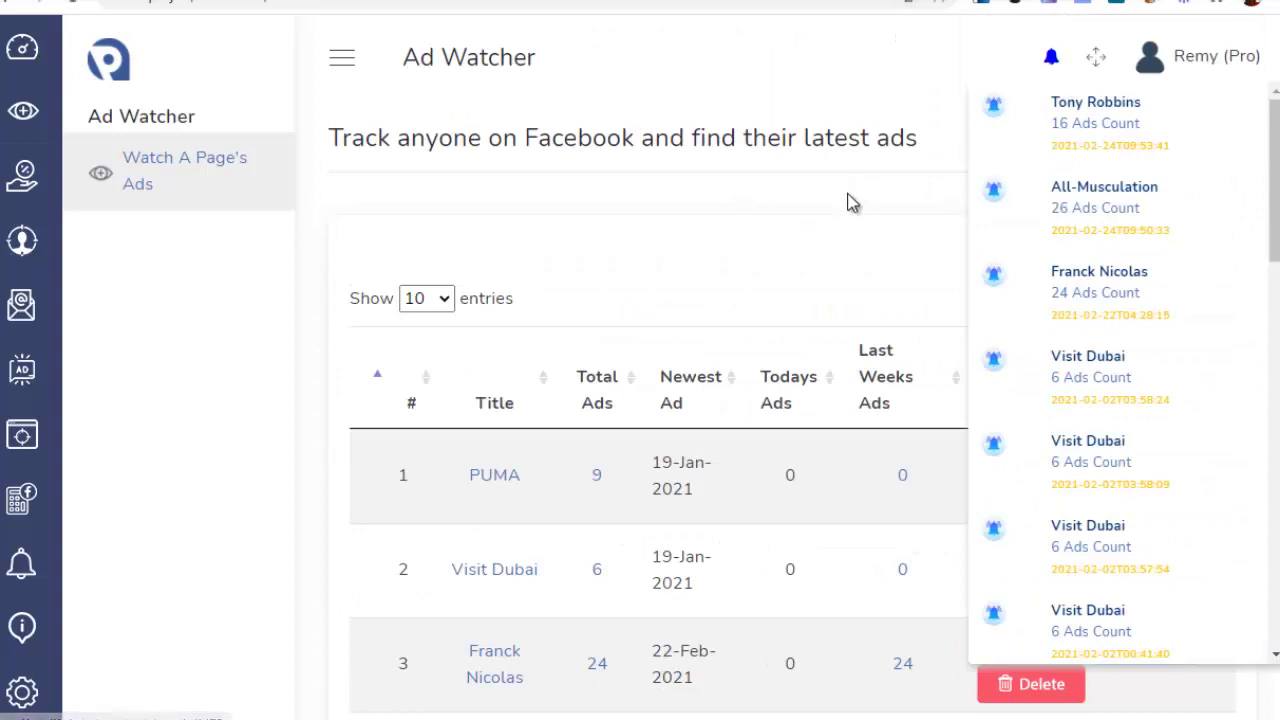
click(820, 243)
Review the watched pages table, comparing total ads, newest ad date, today's ads and last week's ads for each page.
scroll(818, 243, down, 1)
scroll(815, 243, down, 2)
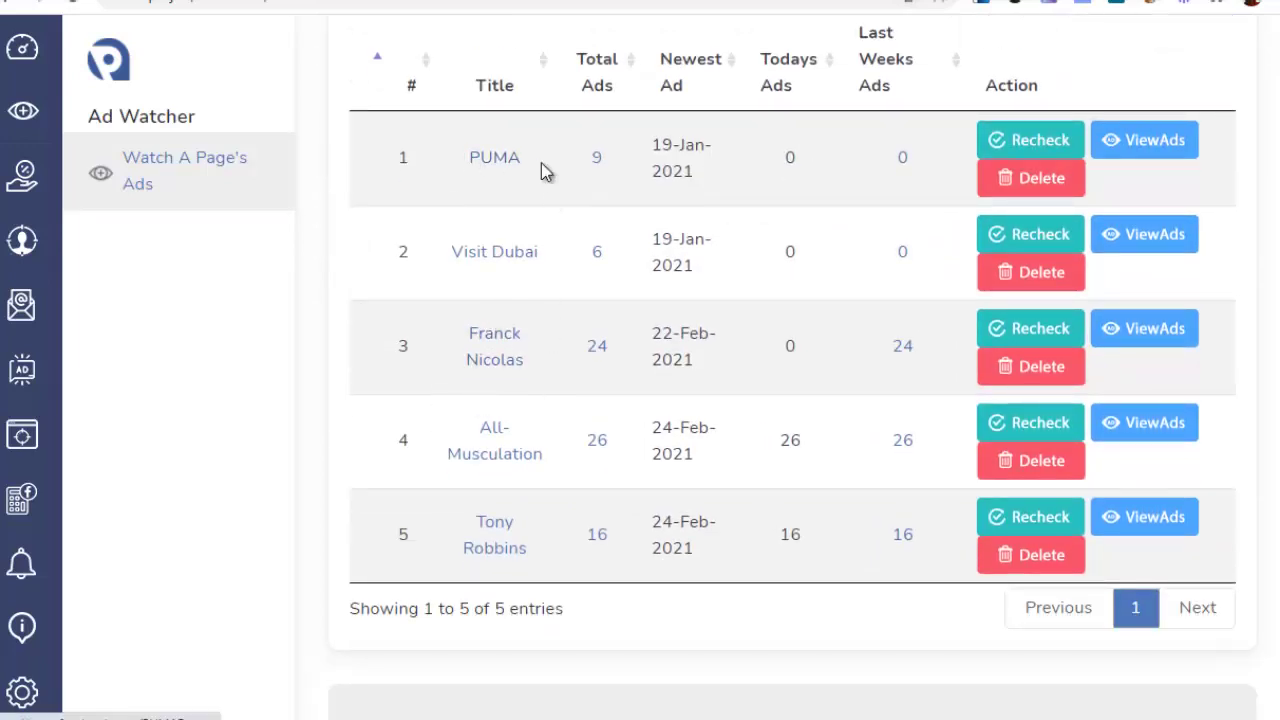
scroll(575, 273, up, 1)
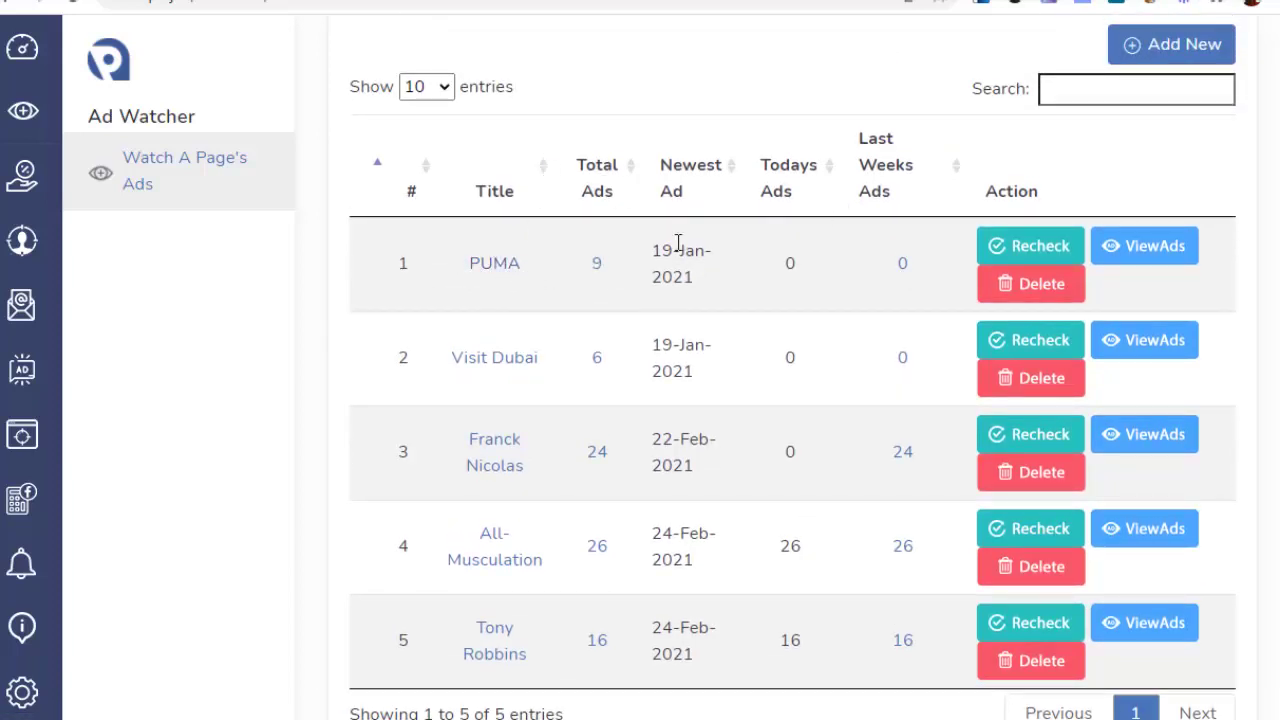
scroll(872, 314, up, 2)
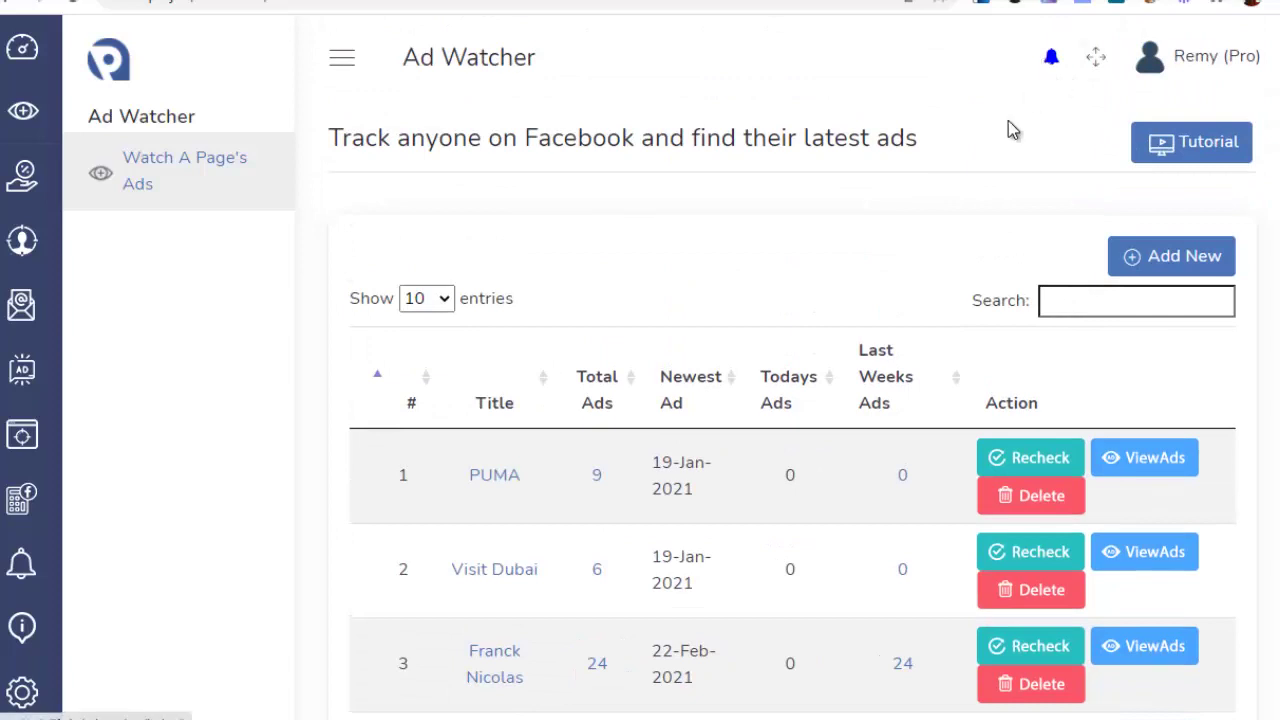
scroll(810, 136, down, 1)
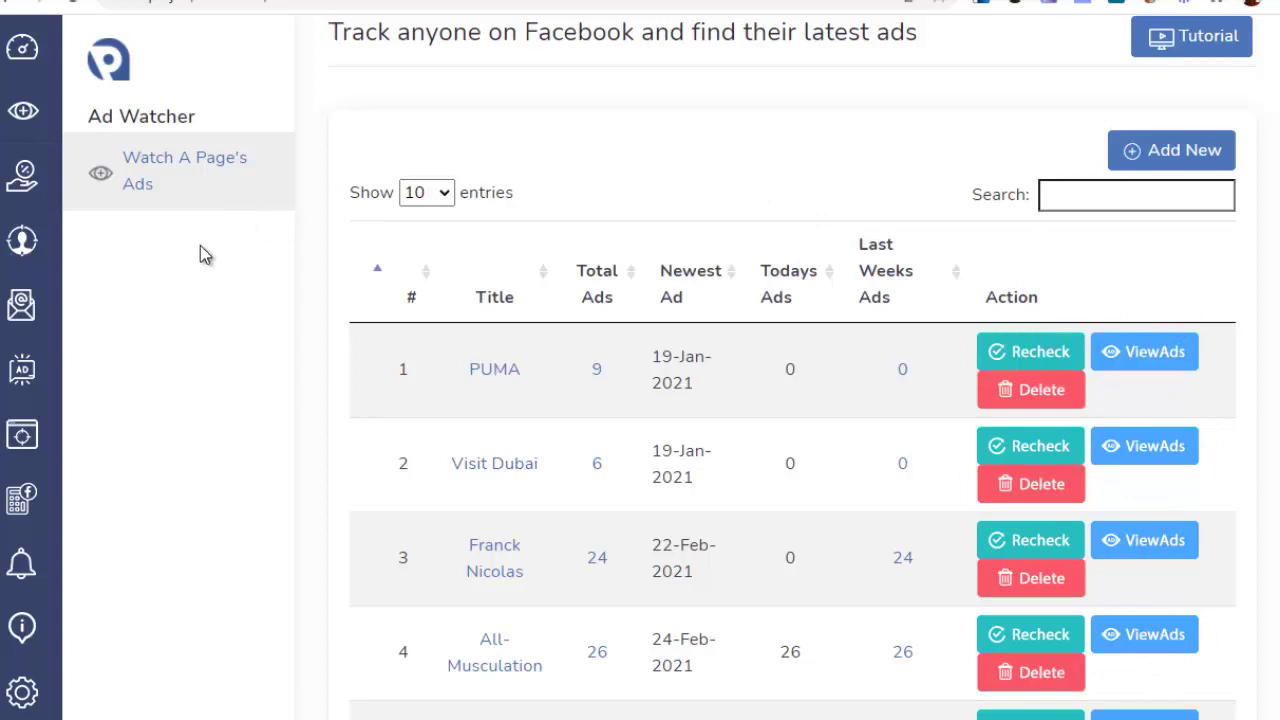
Switch from Ad Watcher to the Interest Finder section.
click(22, 173)
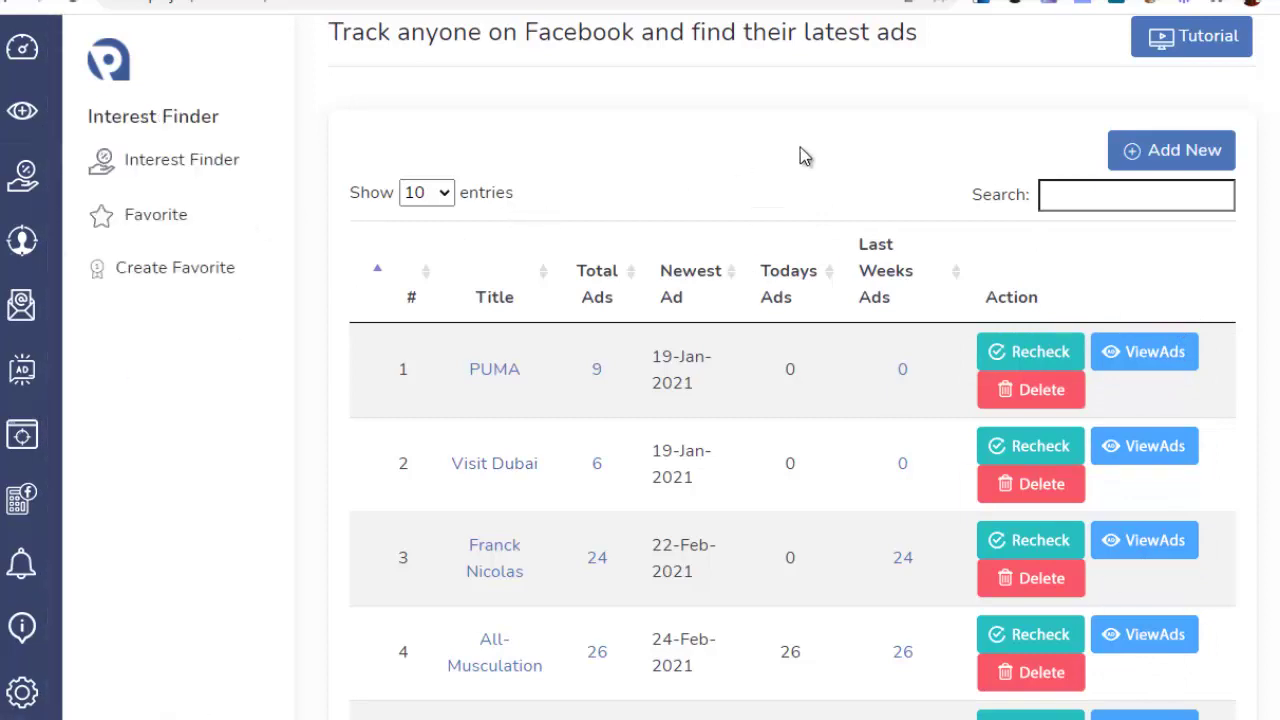